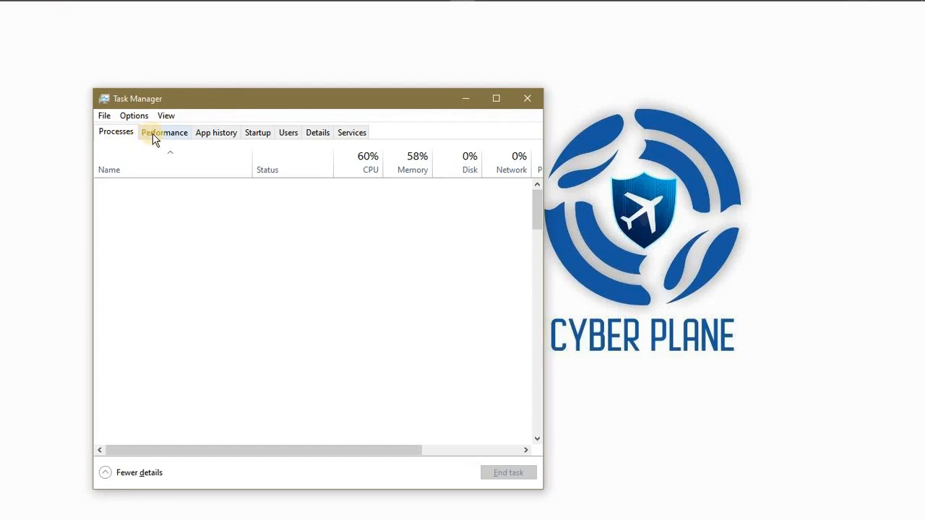
Check CPU and memory usage in Task Manager's Performance view, ending on the Disk 0 graphs.
left_click(149, 138)
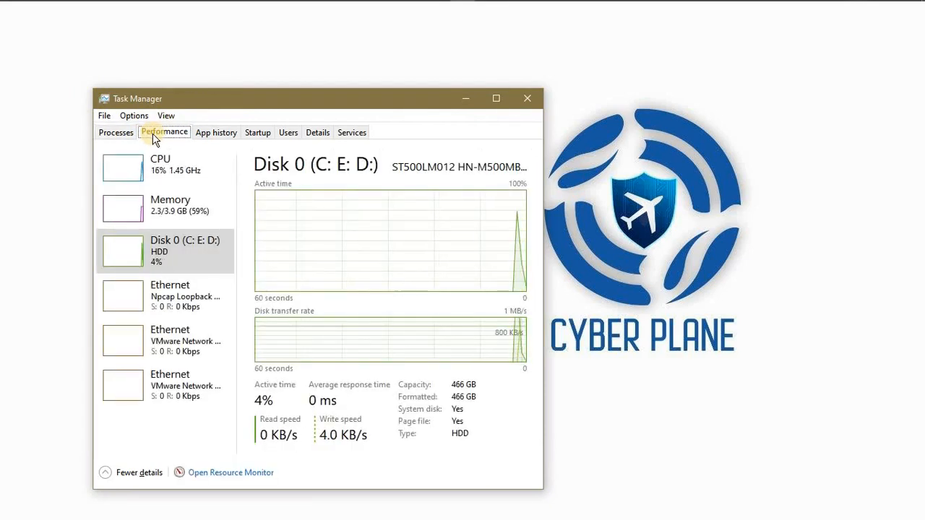
left_click(162, 173)
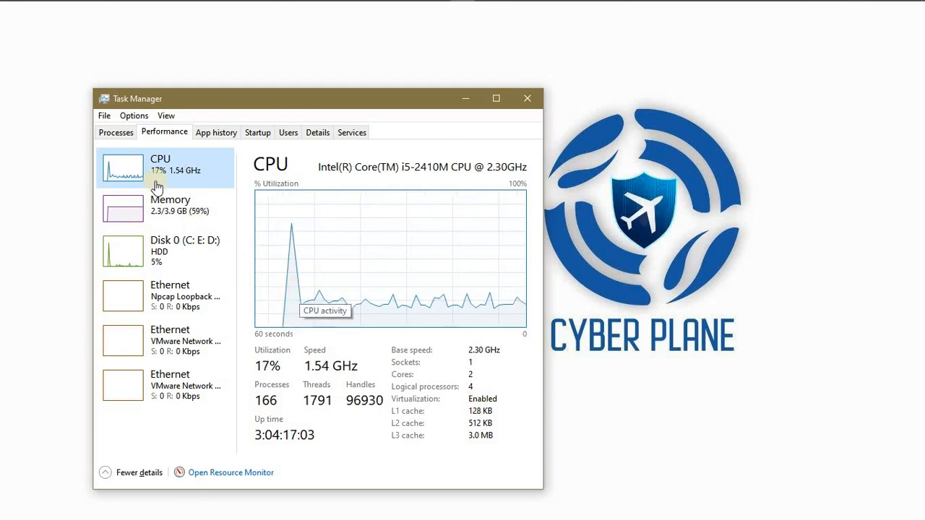
left_click(164, 208)
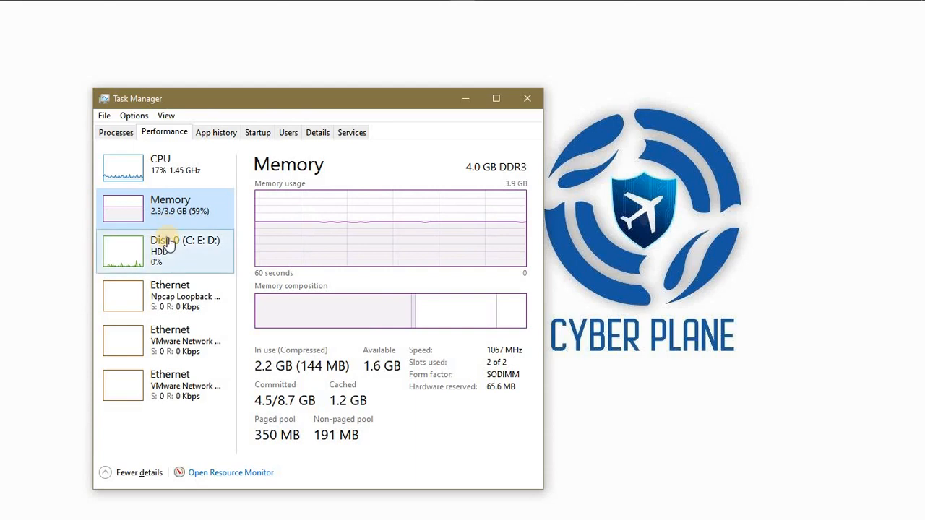
left_click(166, 245)
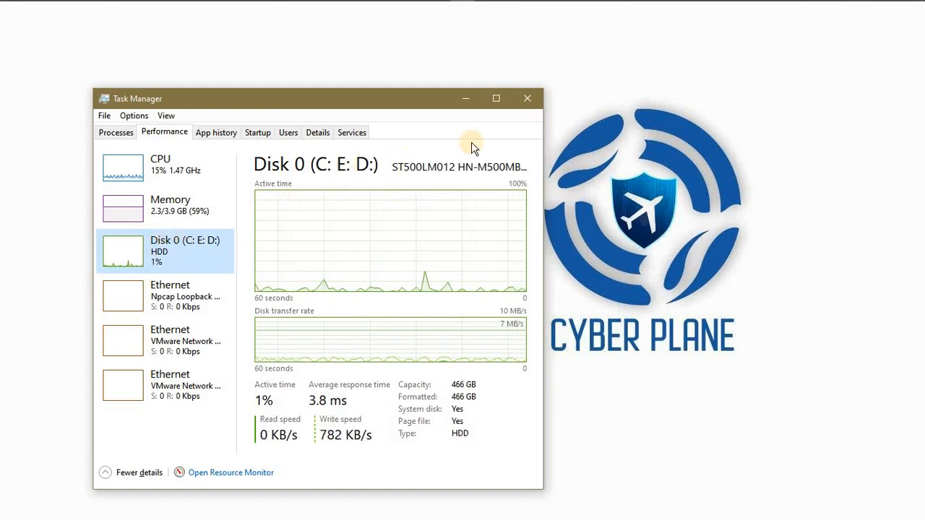
Minimize Task Manager, bring Firefox forward and switch to the Get Kali | Kali Linux page.
left_click(466, 106)
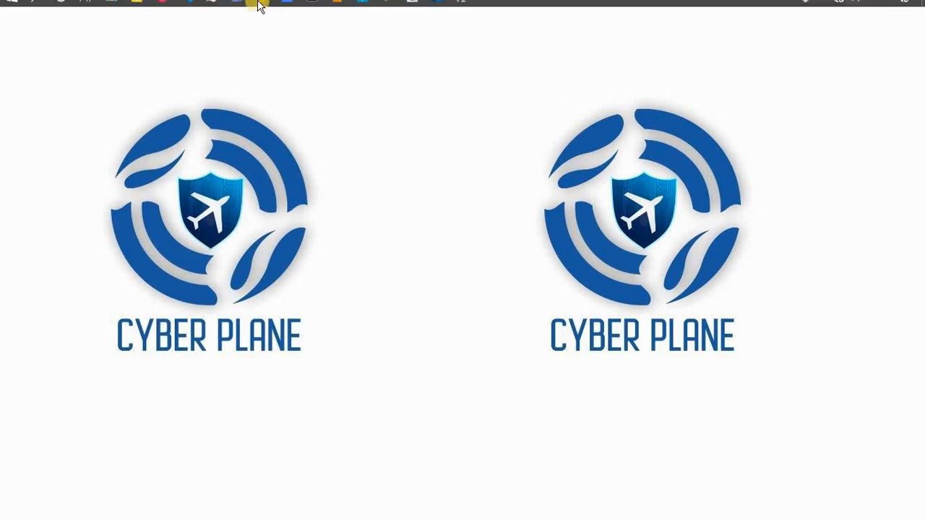
mouse_move(160, 14)
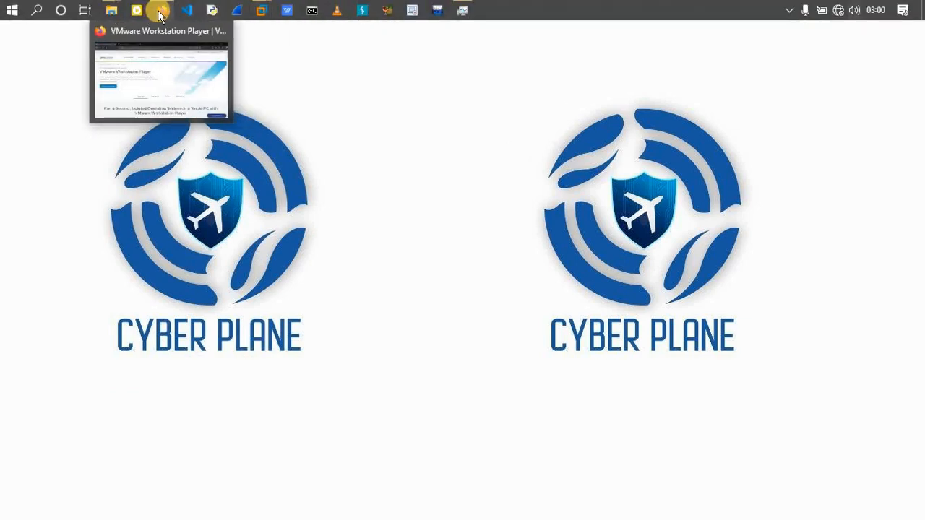
mouse_move(159, 32)
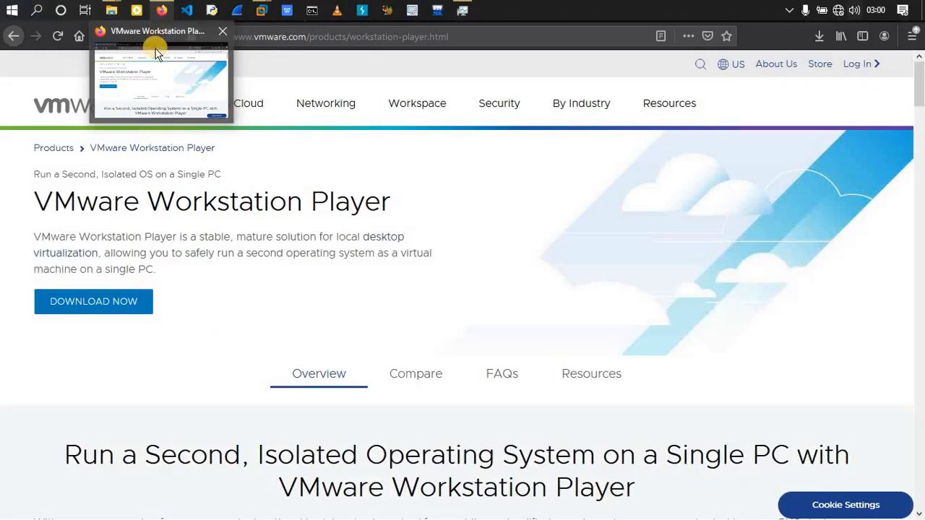
left_click(155, 50)
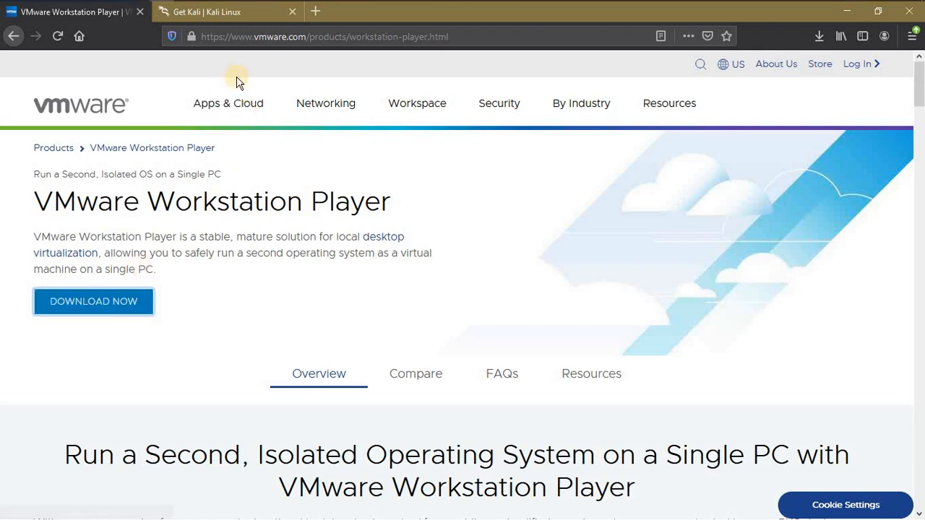
left_click(224, 16)
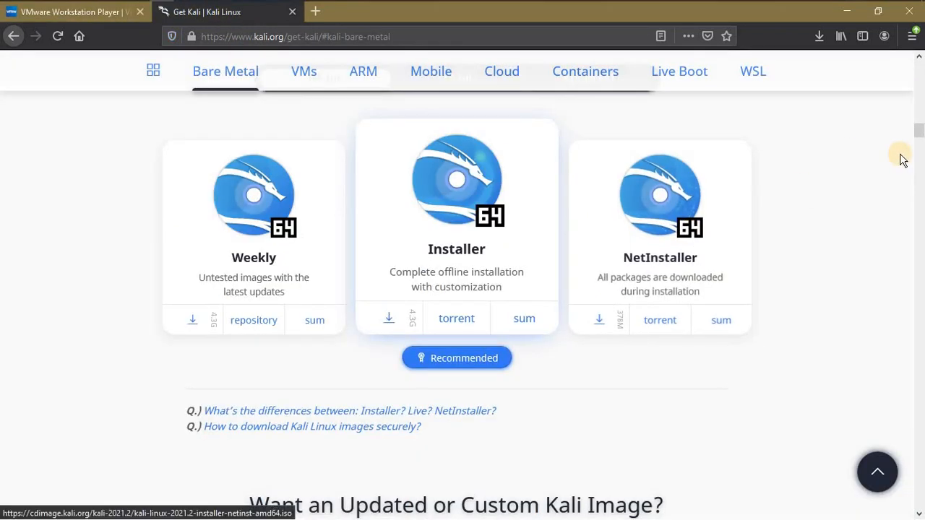
left_click_drag(919, 134, 922, 115)
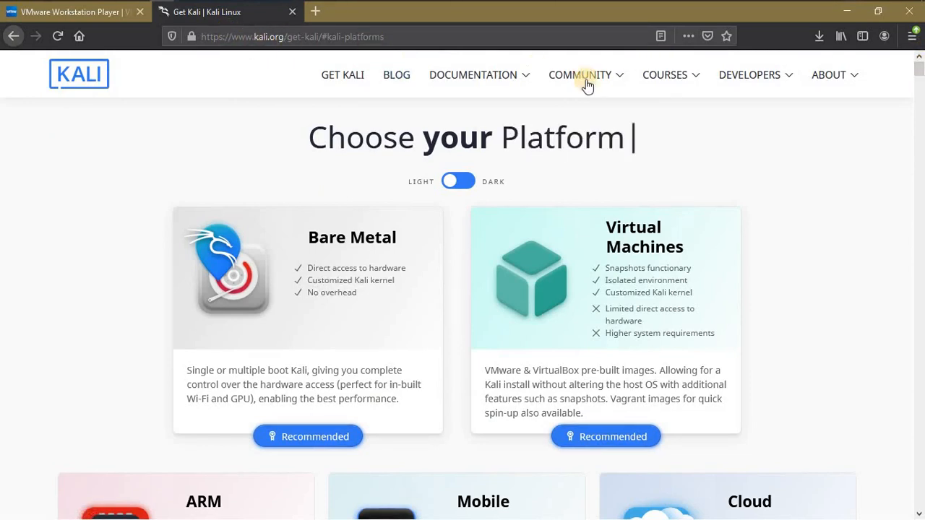
mouse_move(876, 83)
left_click(920, 98)
left_click_drag(920, 97, 920, 118)
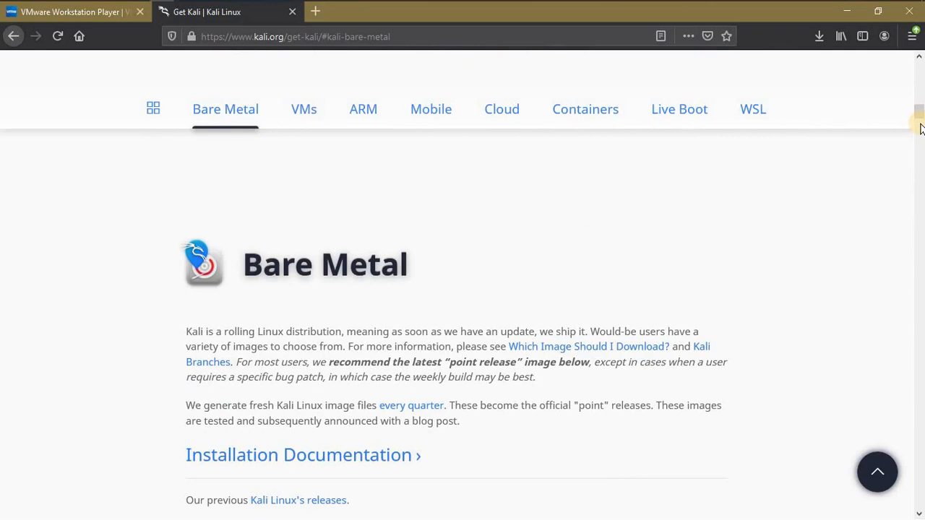
scroll(920, 128, "down", 10)
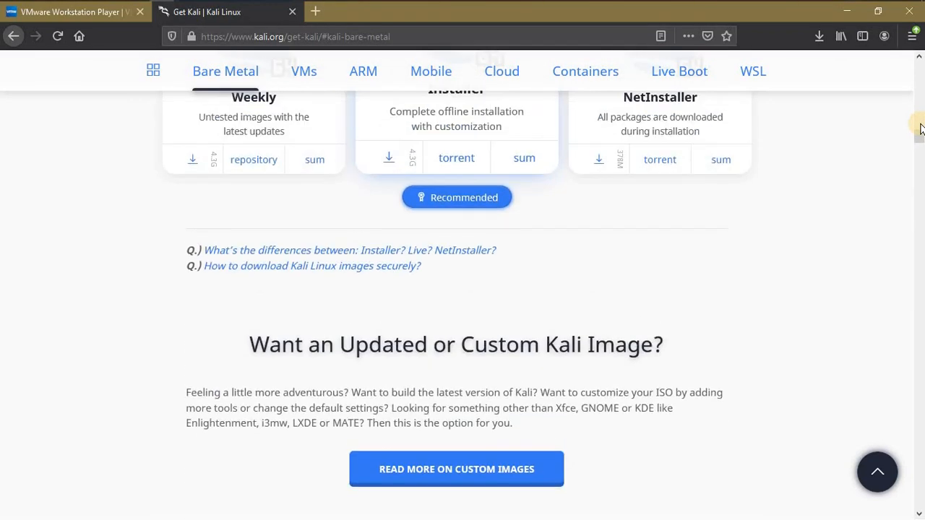
scroll(920, 128, "up", 4)
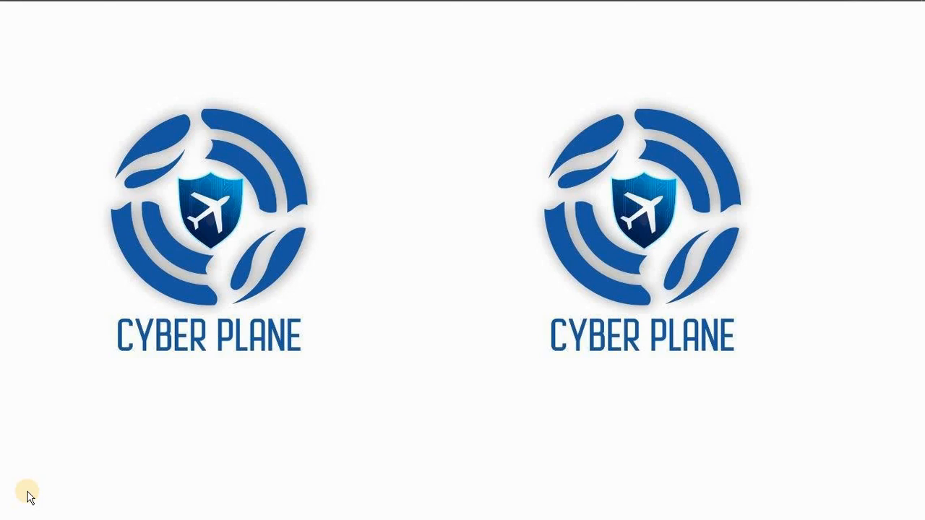
Bring VMware Workstation forward and launch Create a New Virtual Machine with Custom (advanced) chosen.
mouse_move(116, 6)
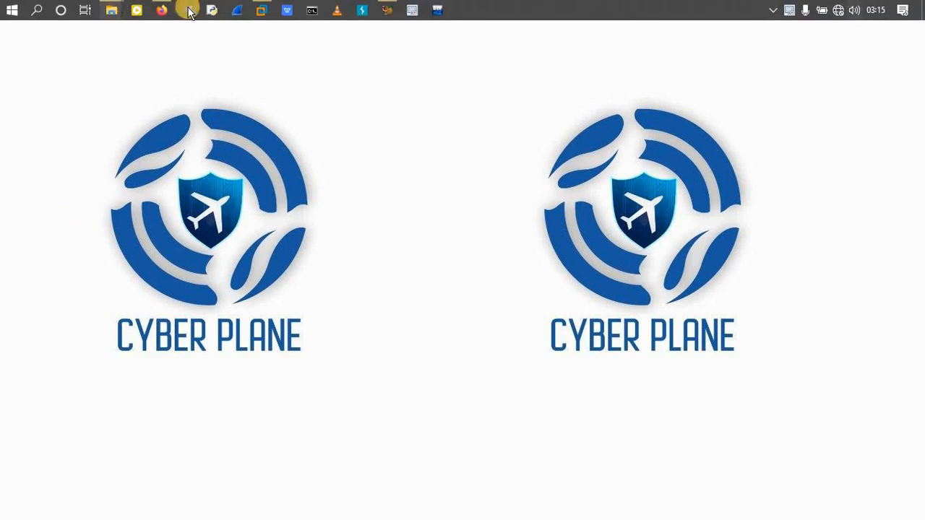
mouse_move(253, 11)
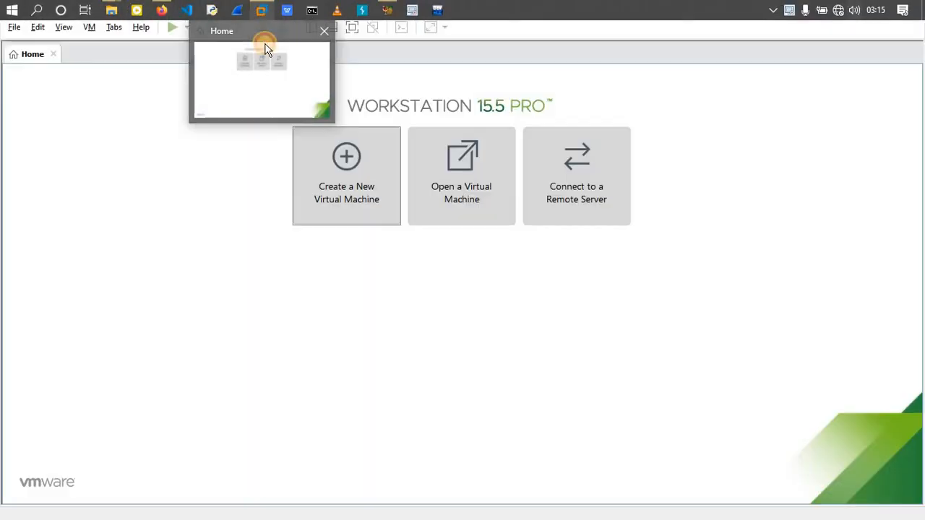
left_click(265, 49)
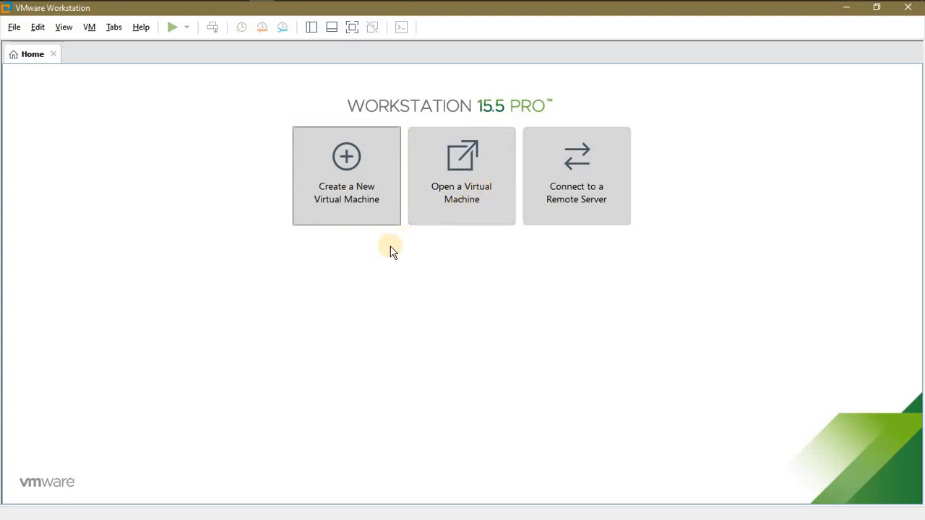
left_click(353, 203)
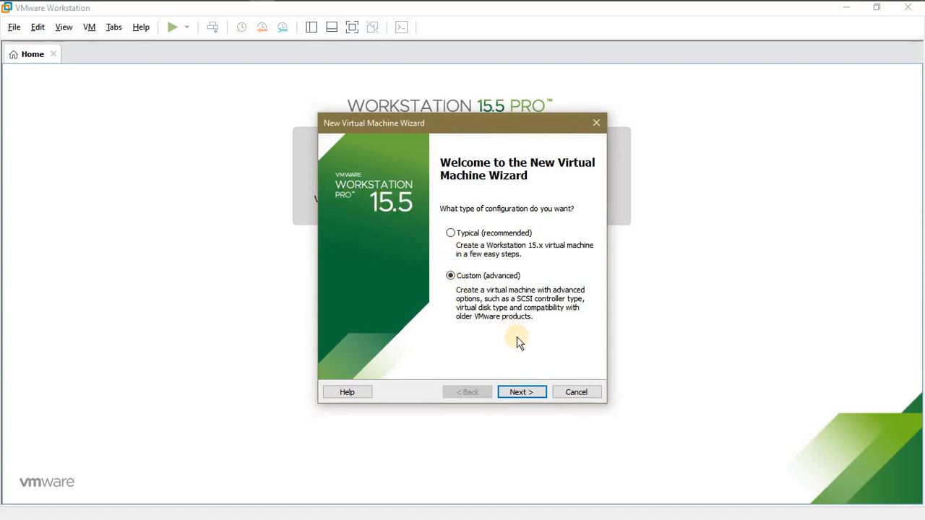
Accept the default hardware compatibility, choose Installer disc image file (iso) and browse the kali folder.
left_click(522, 397)
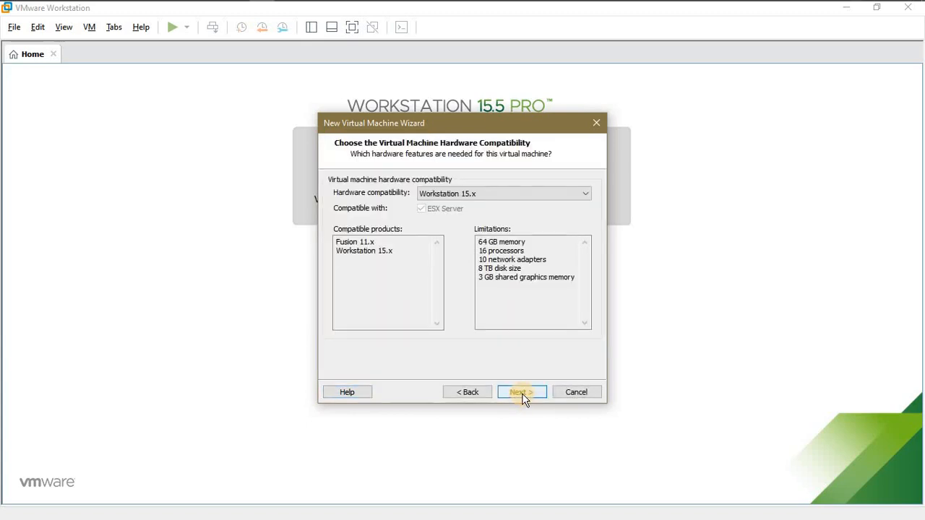
left_click(522, 396)
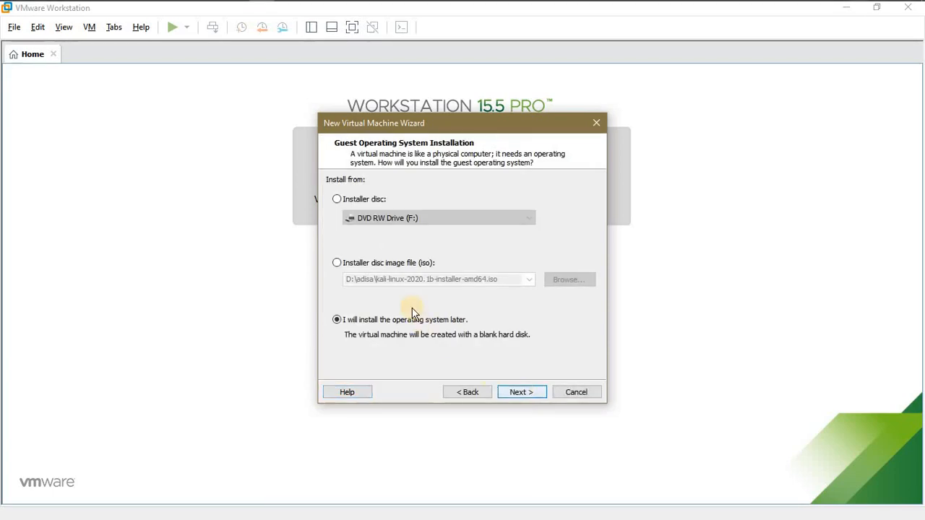
left_click(343, 263)
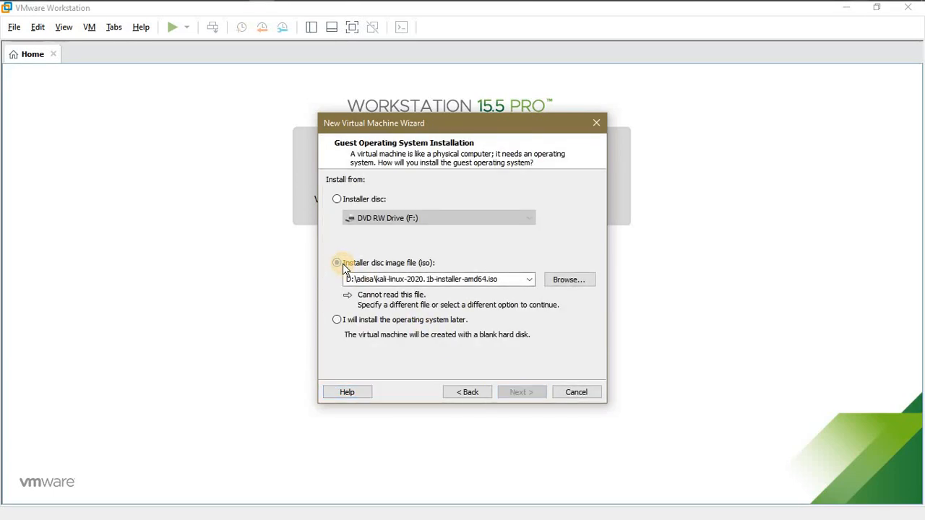
left_click(558, 282)
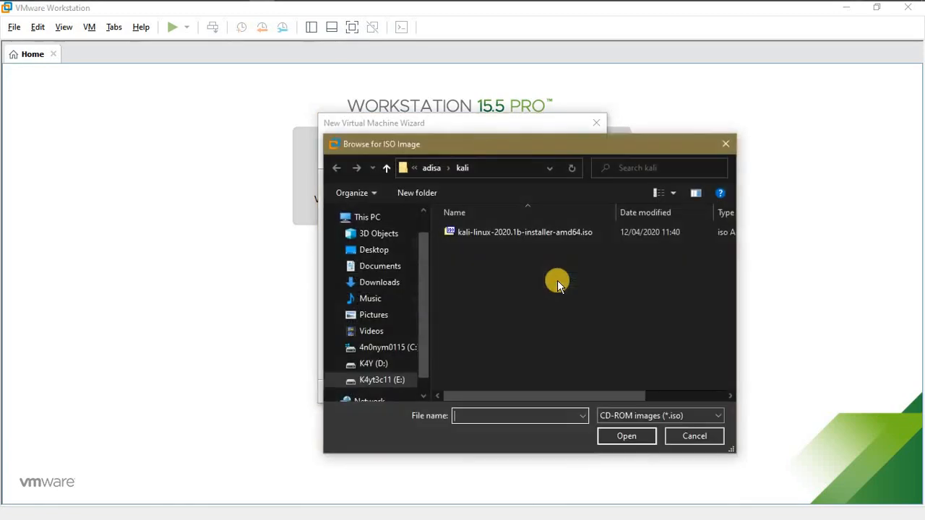
Use kali-linux-2020.1b-installer-amd64.iso as the installer disc and continue to the guest OS step.
left_click(530, 238)
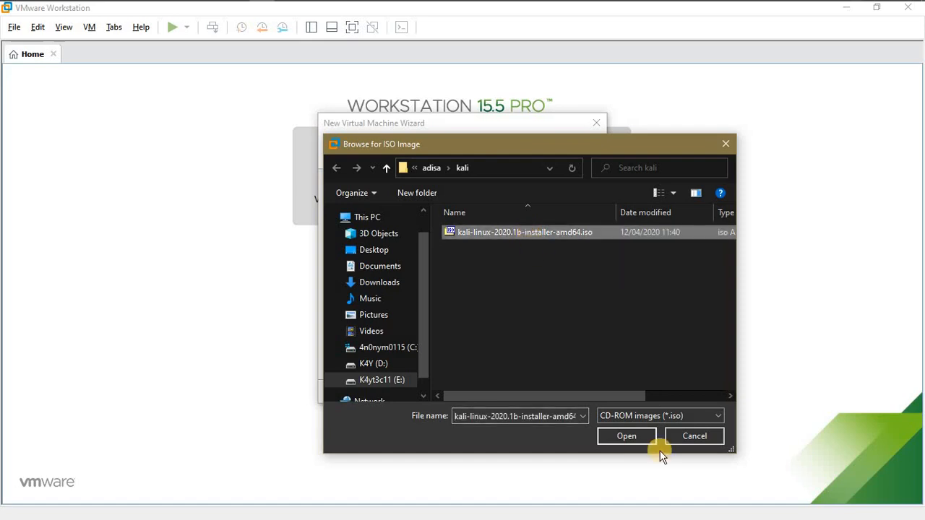
left_click(622, 435)
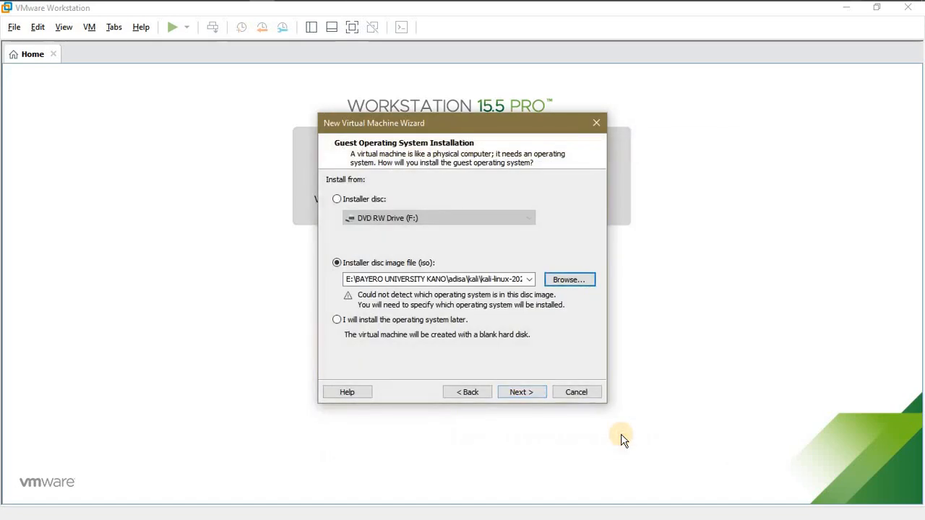
left_click(522, 392)
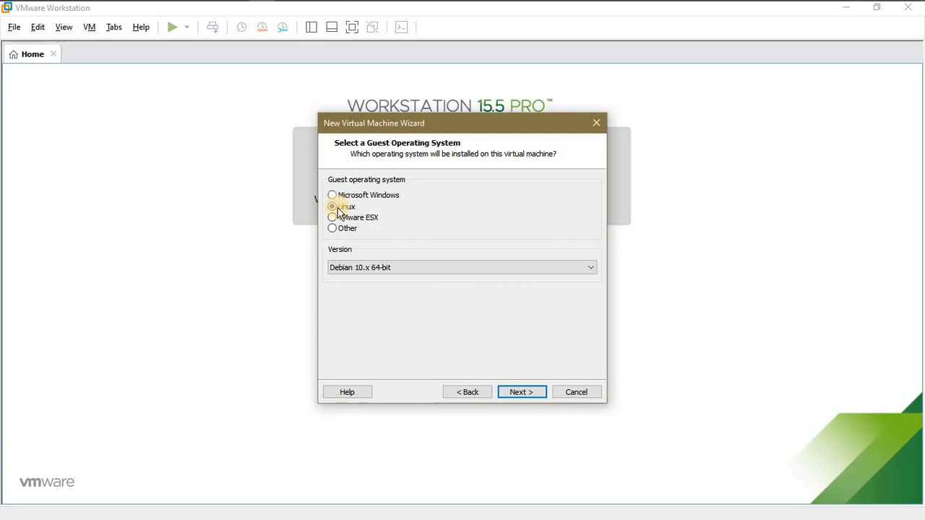
Keep Linux with version Debian 10.x 64-bit as the guest OS and continue.
left_click(366, 268)
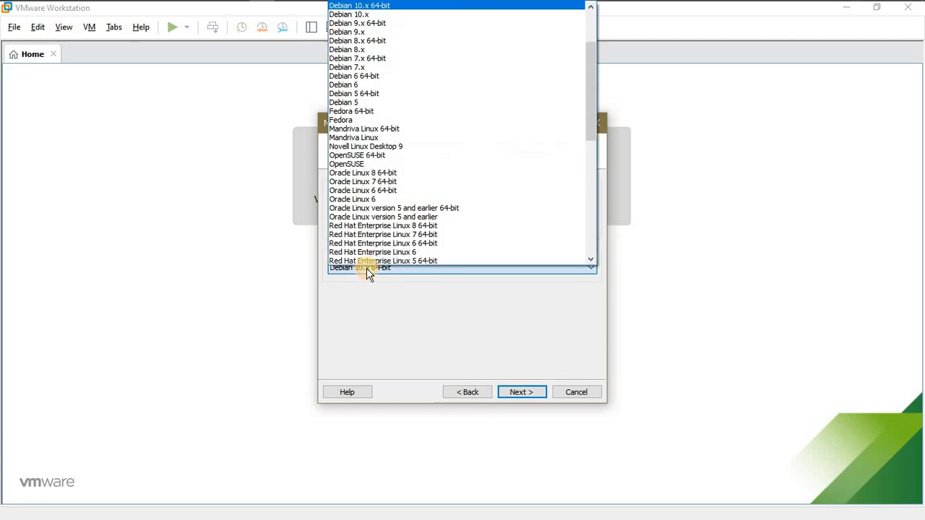
left_click(380, 6)
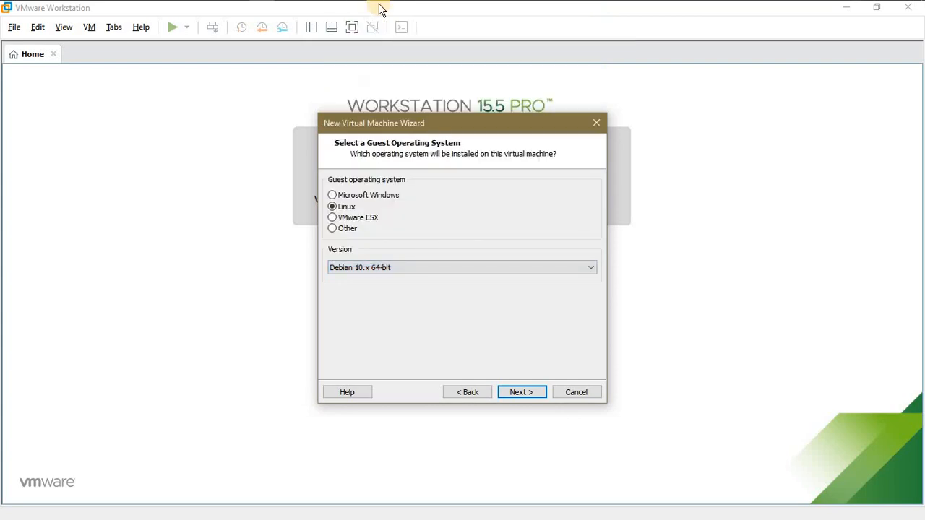
left_click(530, 391)
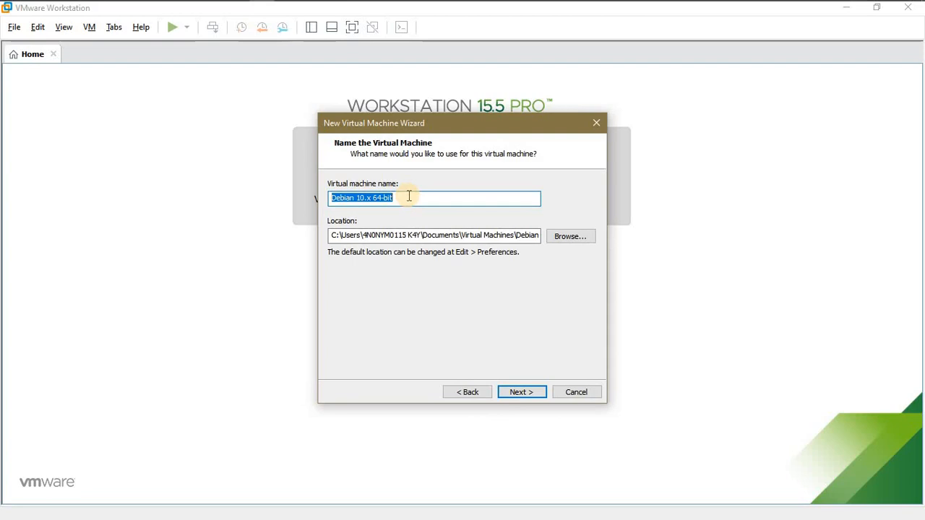
Name the virtual machine 'Anonymous' and continue to Processor Configuration.
type("Anon")
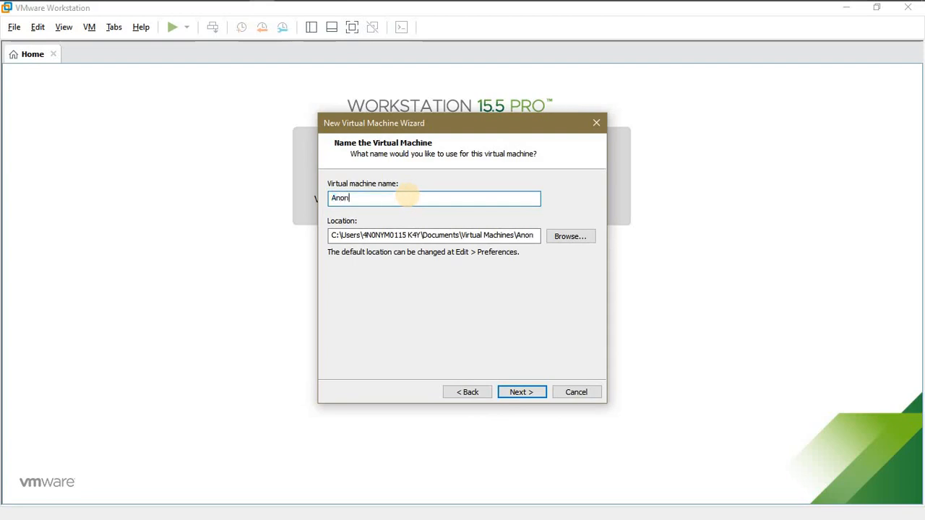
type("ymous")
left_click(520, 393)
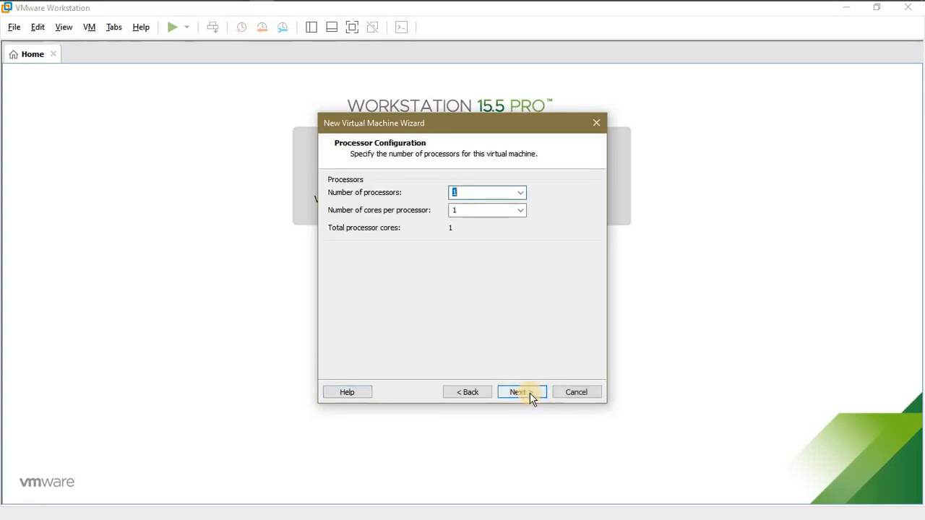
left_click(476, 395)
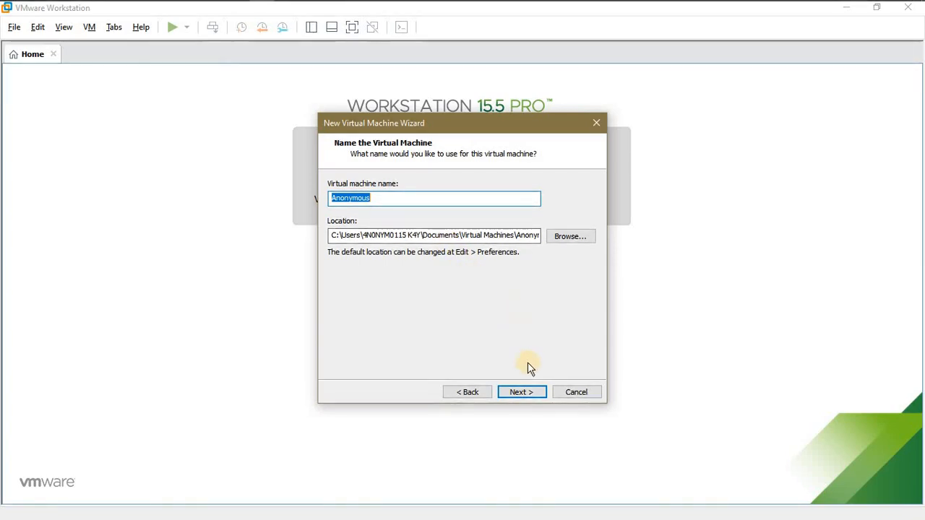
left_click(525, 388)
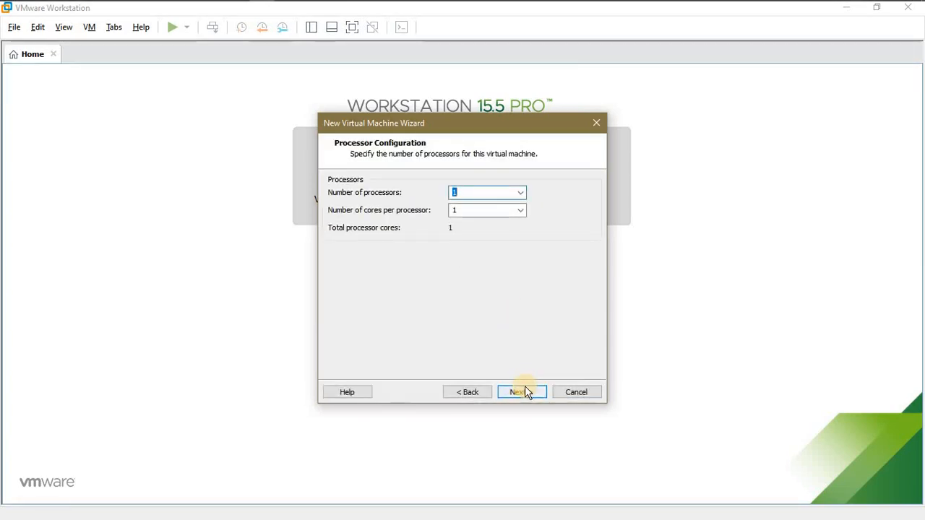
Keep 1 processor and 2048 MB of memory, advancing to the Network Type page.
left_click(524, 388)
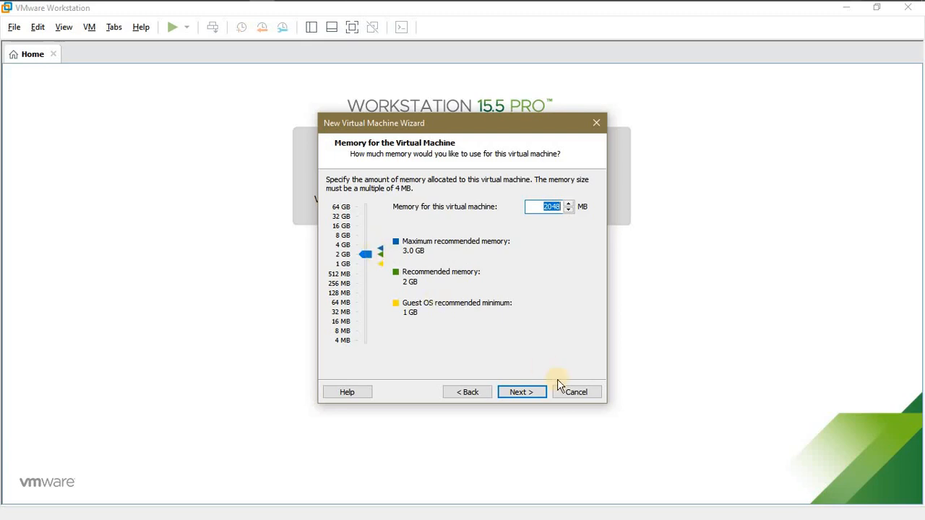
left_click(527, 391)
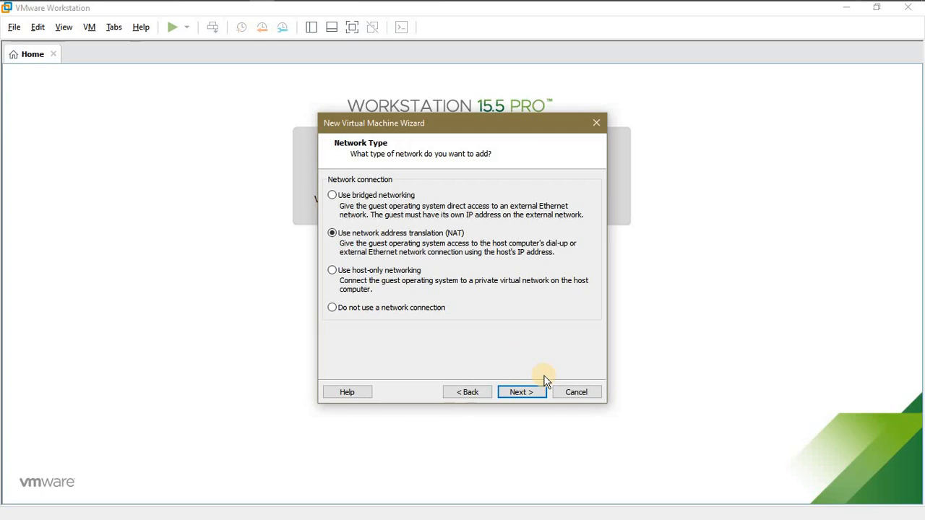
Accept NAT networking, the default I/O controller, a SCSI disk and a new virtual disk.
left_click(533, 394)
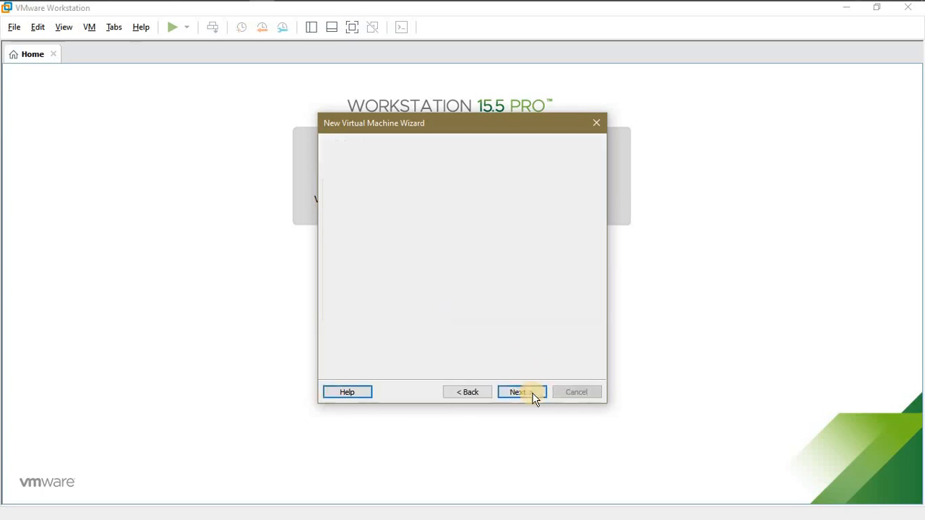
left_click(532, 394)
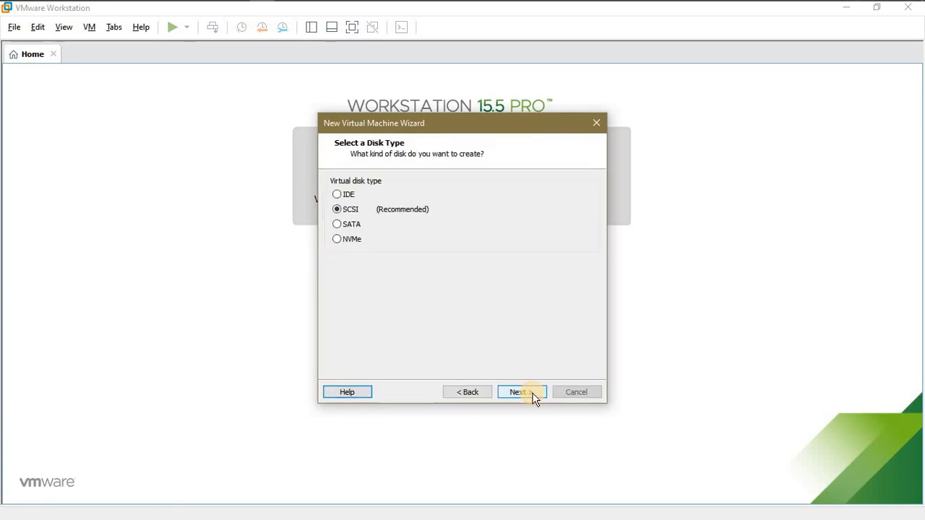
left_click(533, 397)
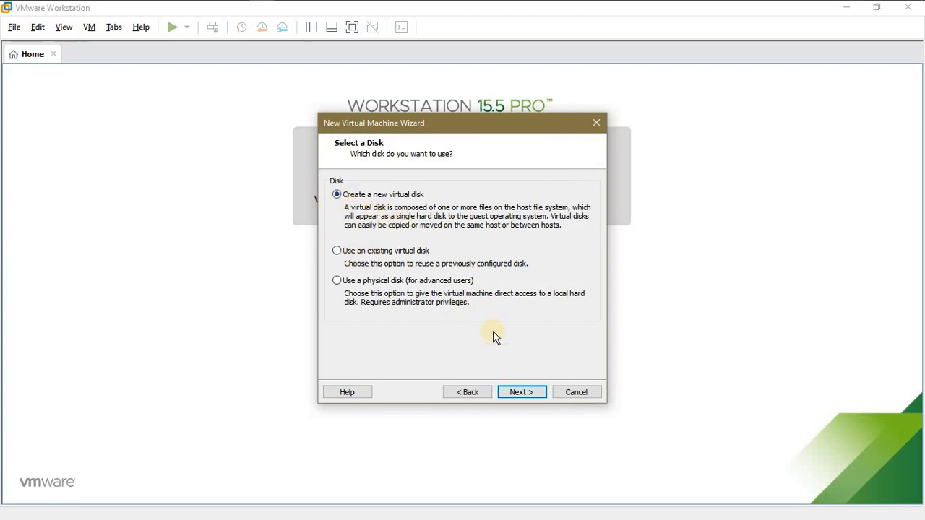
left_click(527, 388)
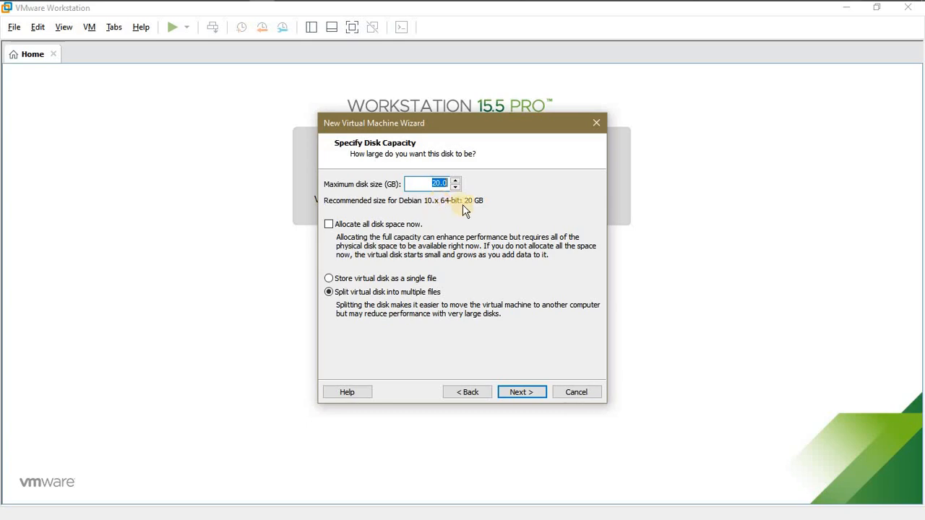
Accept the 20 GB split disk as Anonymous.vmdk and open the hardware customization dialog.
left_click(525, 391)
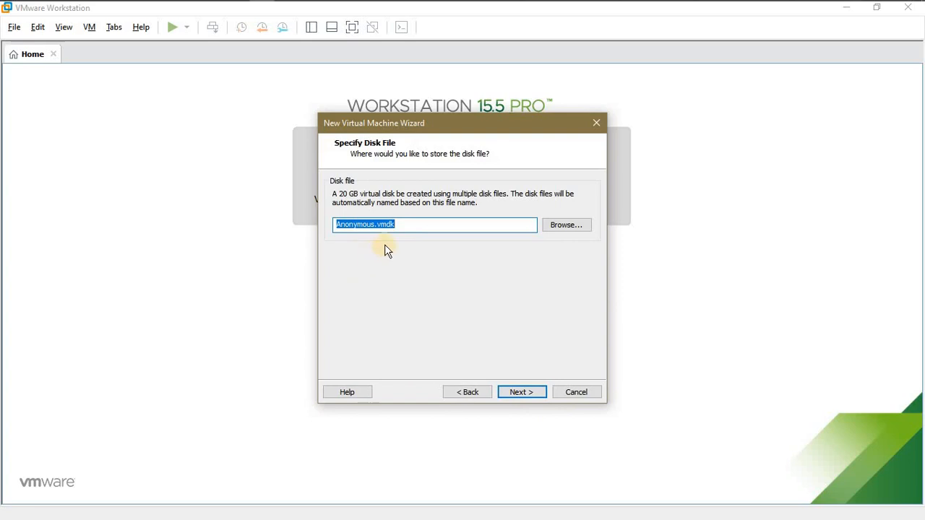
left_click(528, 392)
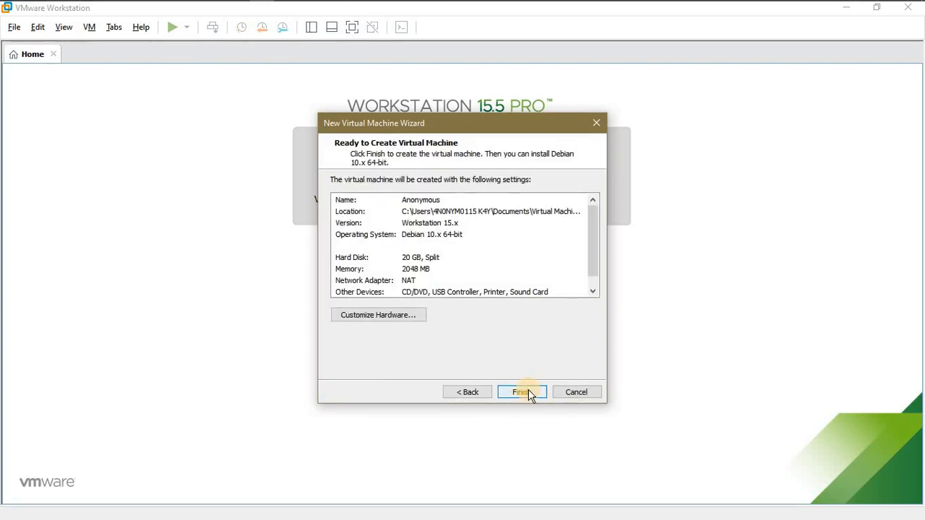
left_click(400, 318)
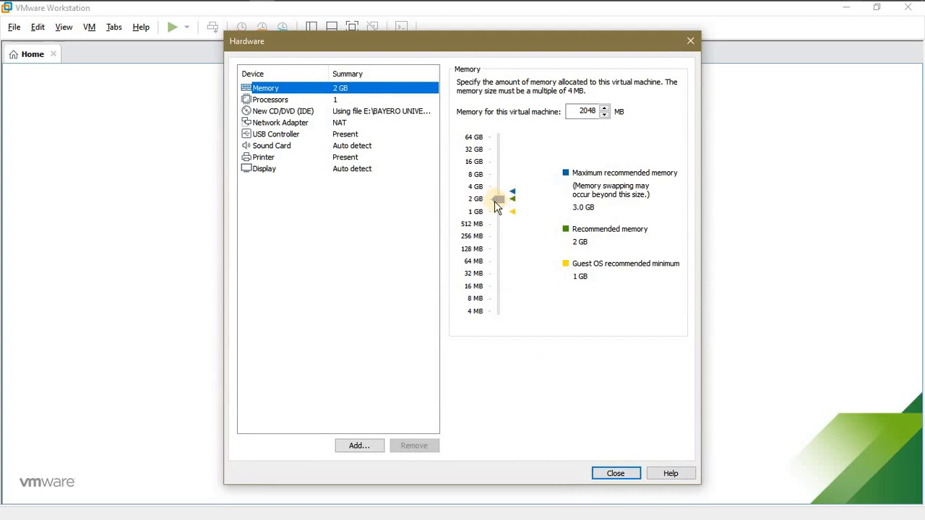
Review the Processors, Network Adapter, USB Controller and Sound Card settings unchanged, then finish creating the VM.
left_click(327, 98)
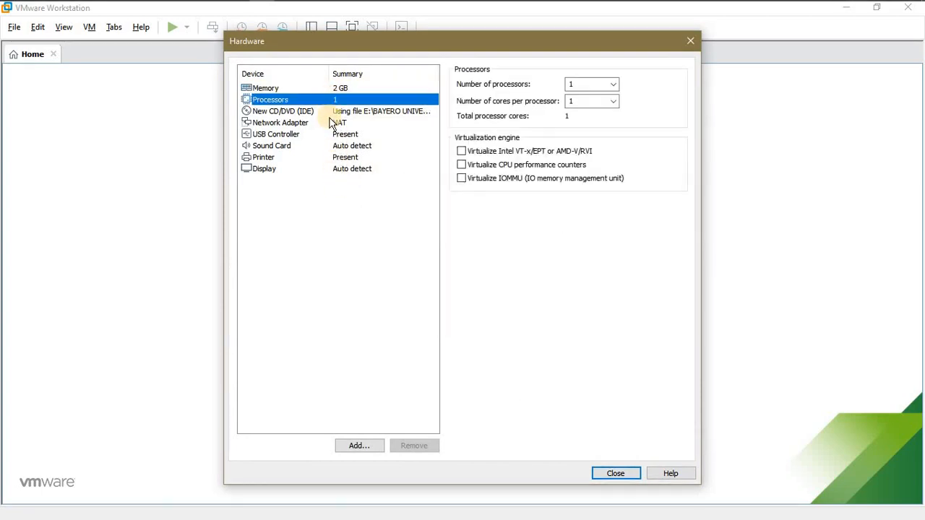
left_click(331, 123)
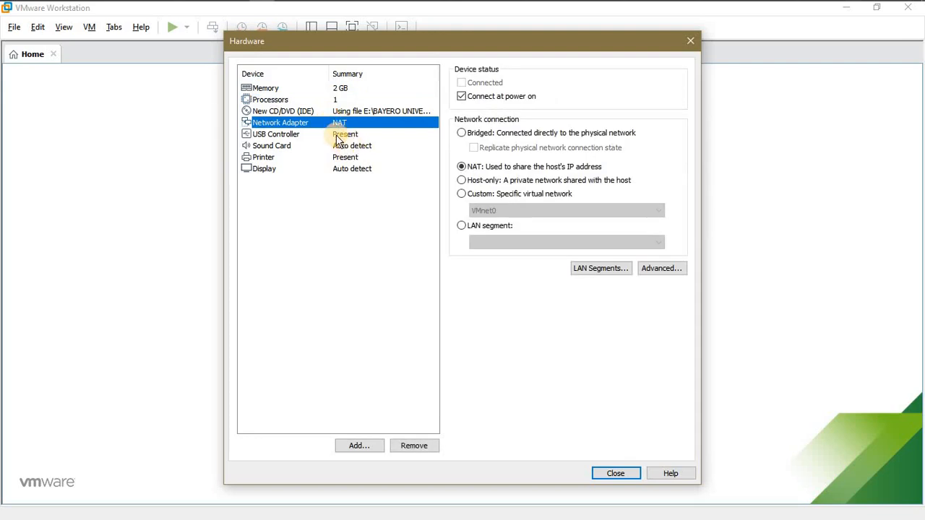
left_click(338, 136)
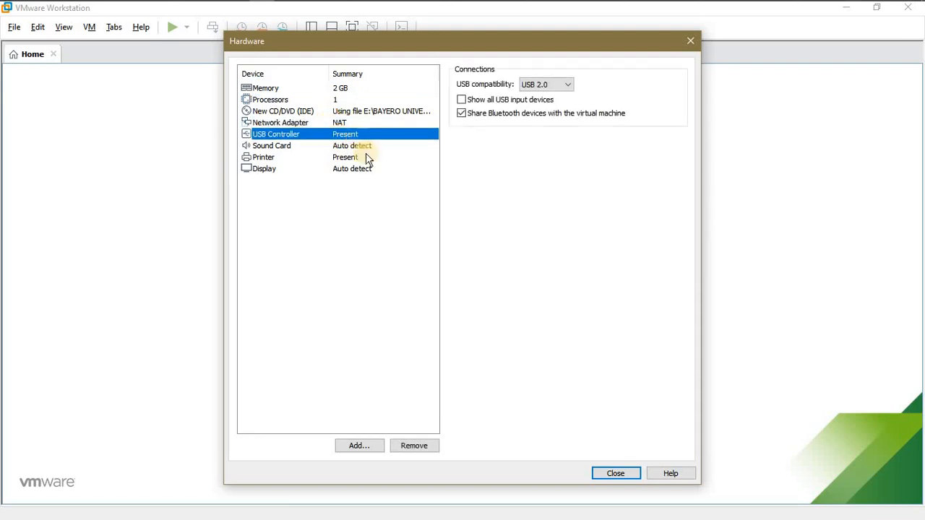
left_click(350, 147)
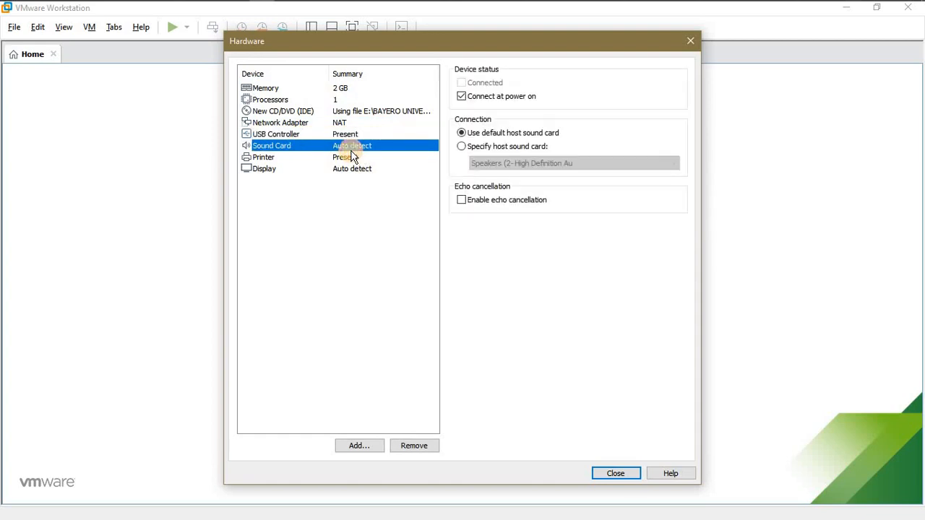
left_click(624, 471)
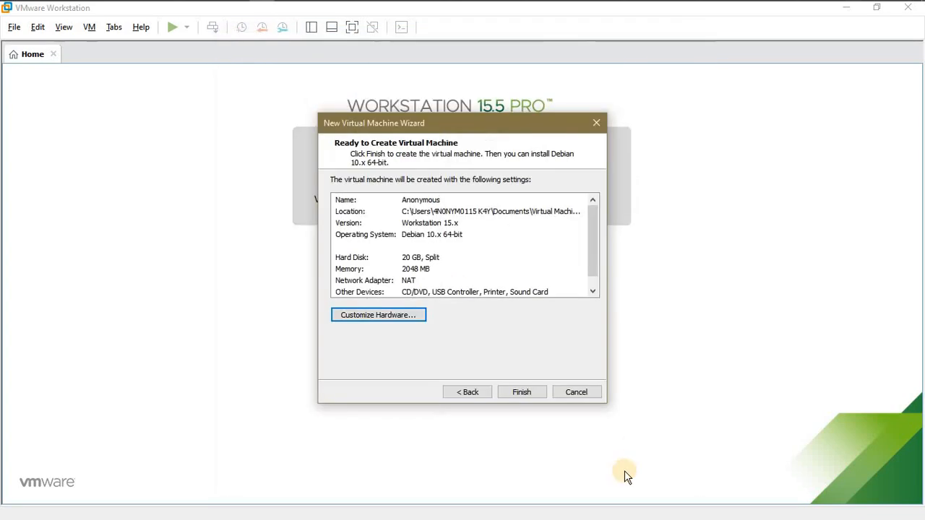
left_click(520, 394)
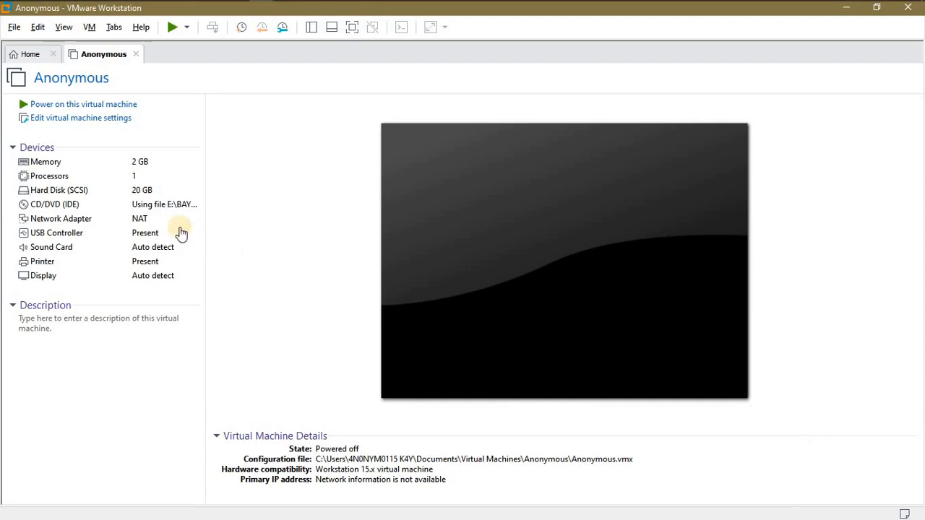
Switch the Anonymous VM's firmware type from BIOS to UEFI, then power the VM on.
left_click(95, 123)
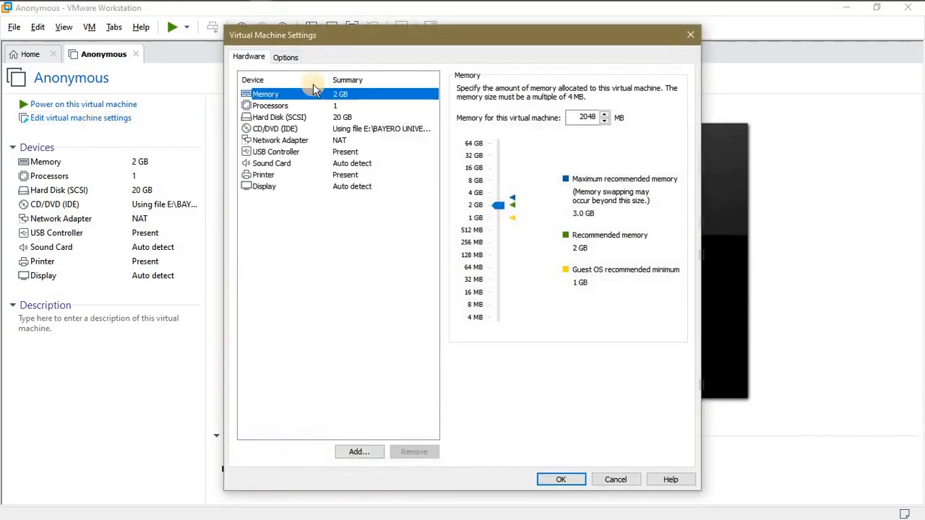
left_click(279, 60)
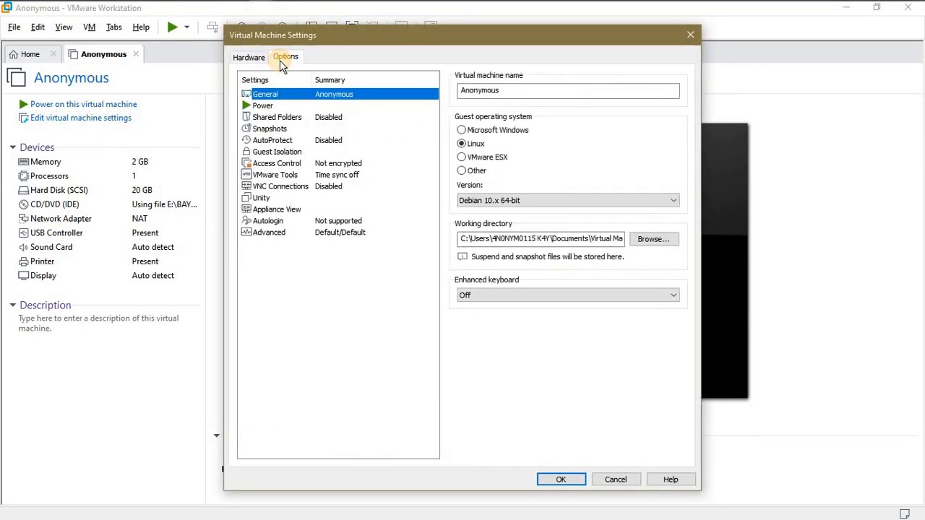
left_click(315, 235)
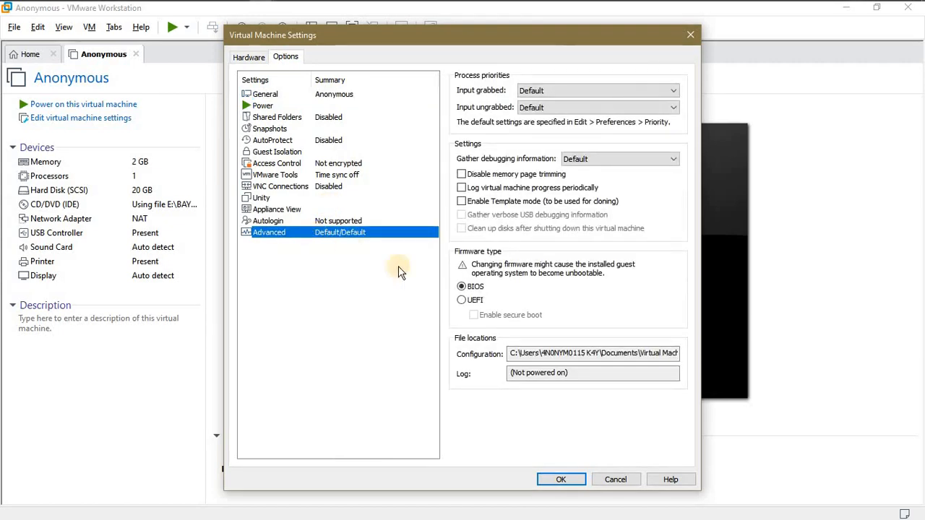
left_click(462, 300)
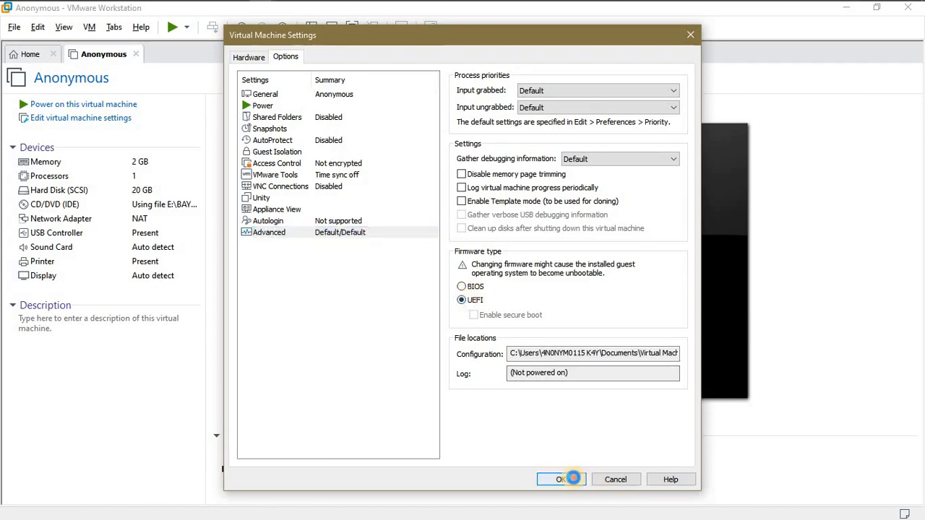
left_click(575, 481)
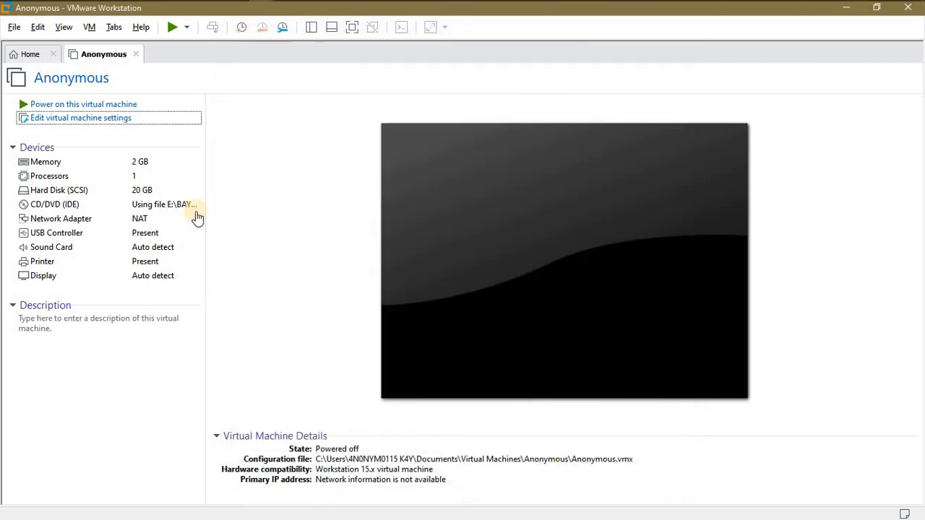
left_click(130, 105)
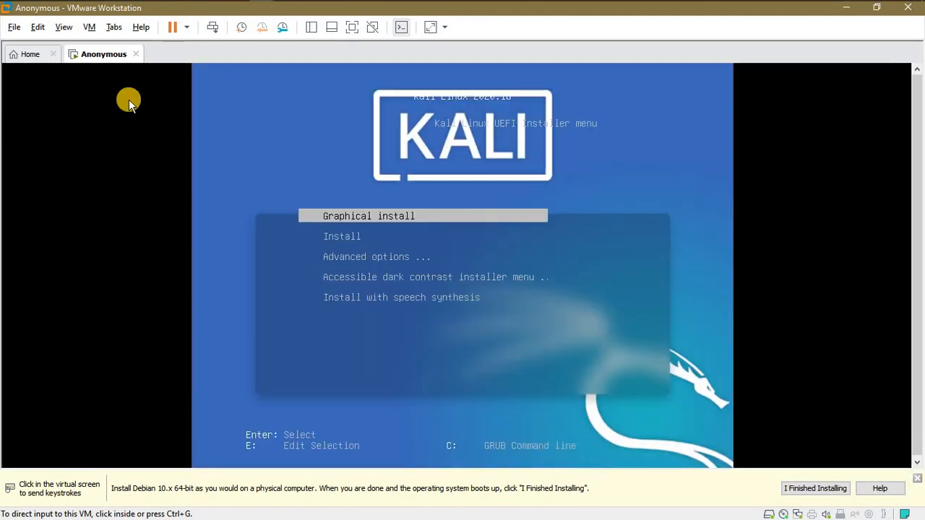
Launch 'Graphical install' from the Kali UEFI boot menu.
left_click(363, 223)
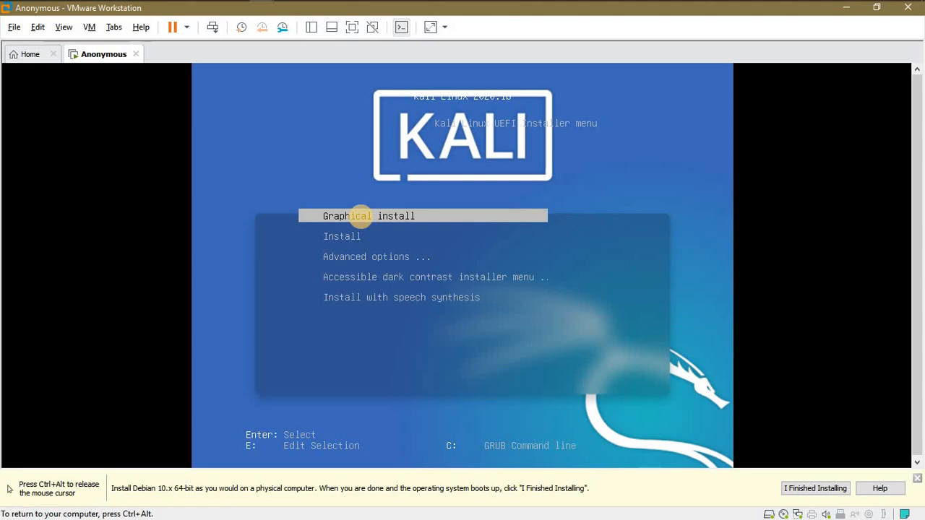
key("Return")
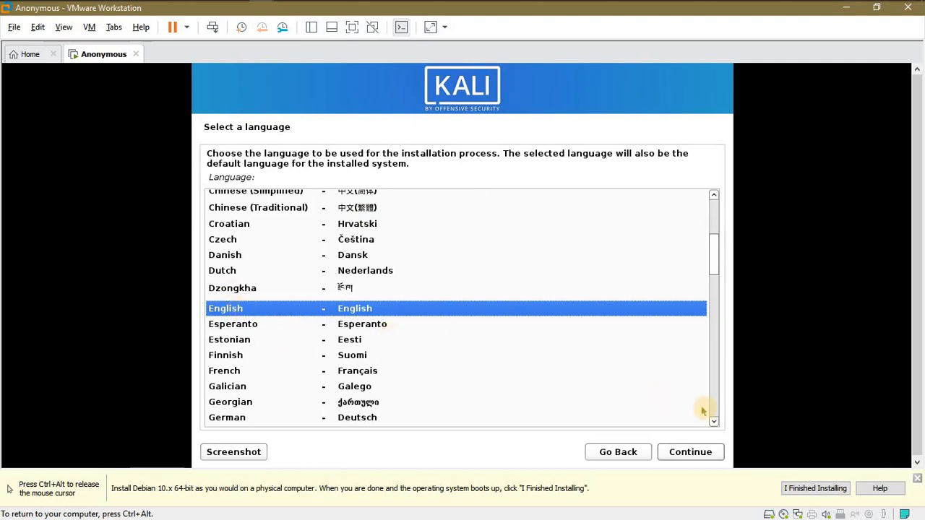
Choose English as the language, Nigeria as the location and an American English keyboard.
left_click(689, 458)
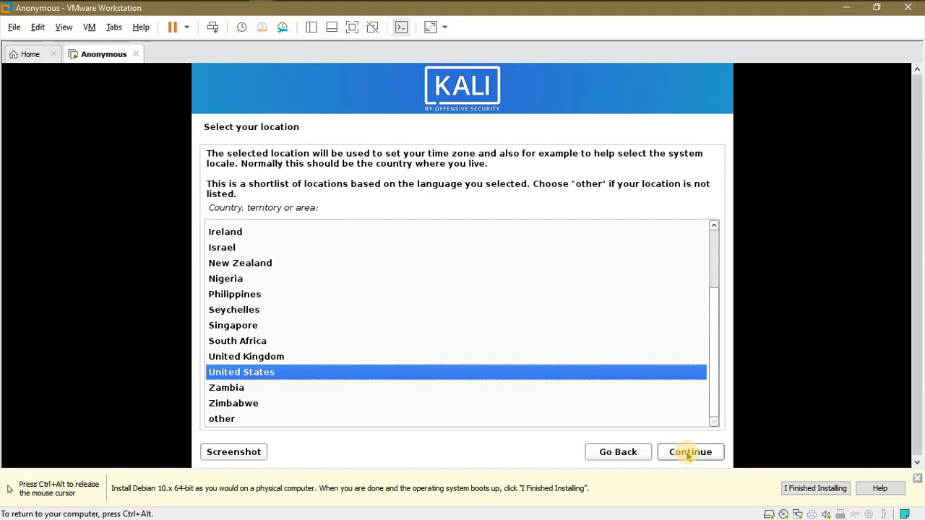
type("ni")
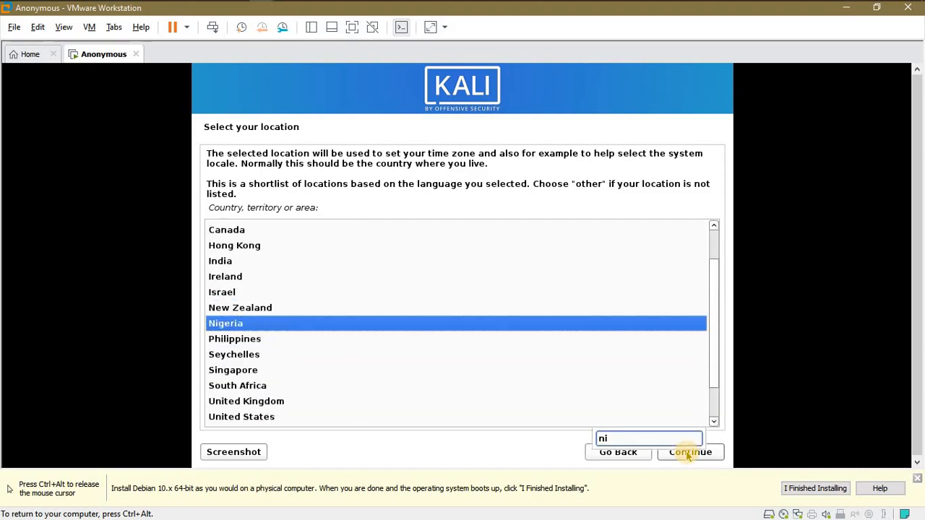
left_click(689, 455)
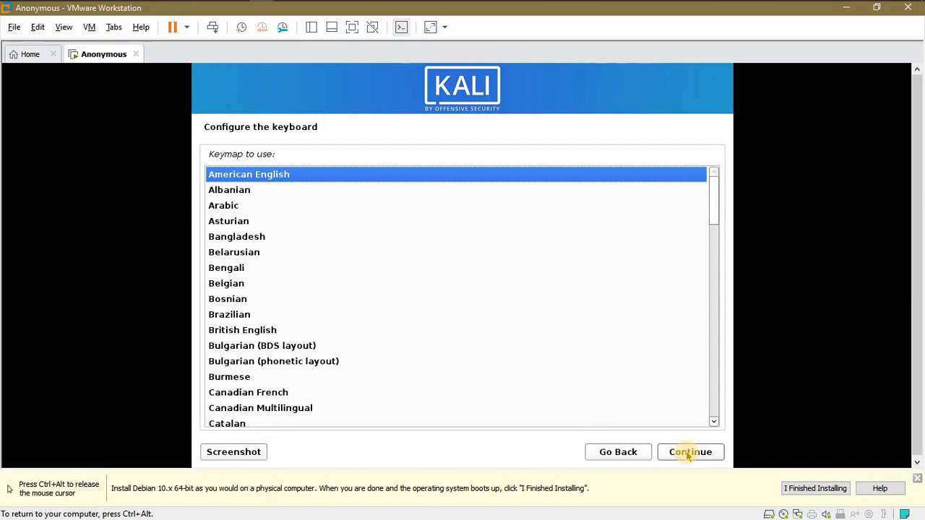
left_click(688, 454)
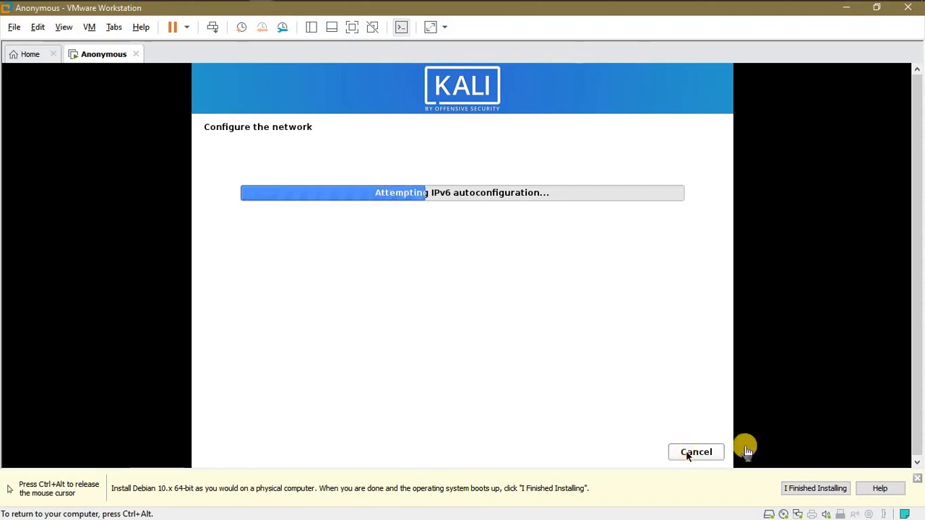
Close the yellow installation hint bar while the installer detects media and configures the network.
left_click(917, 480)
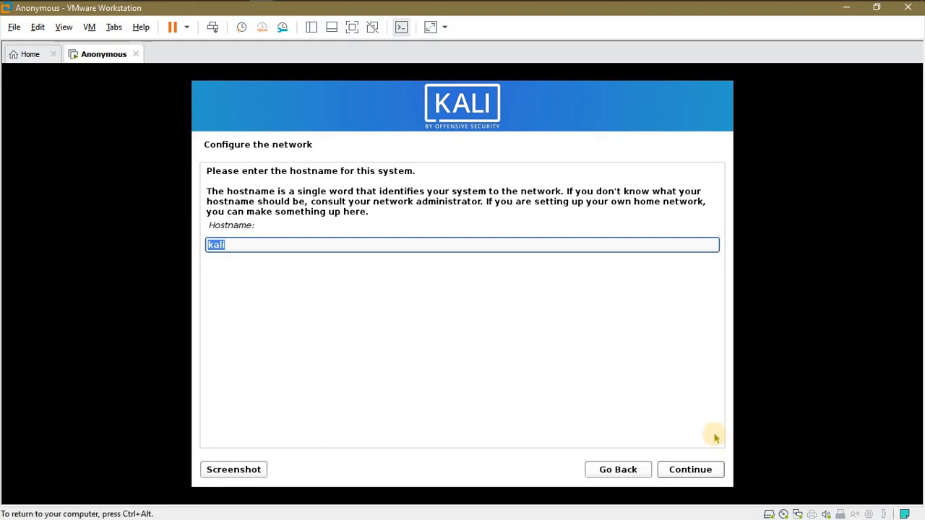
Keep the hostname 'kali' and enter '.kali' as the domain name.
left_click(692, 470)
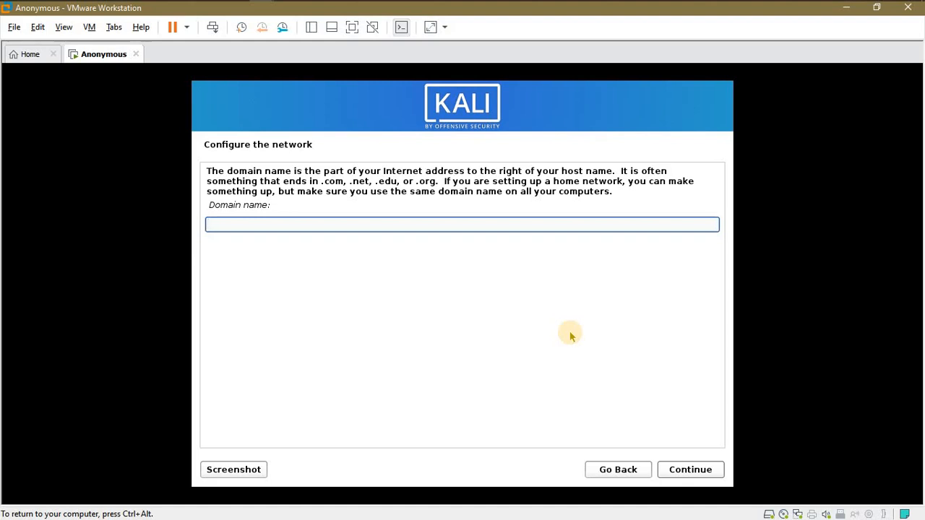
left_click(571, 334)
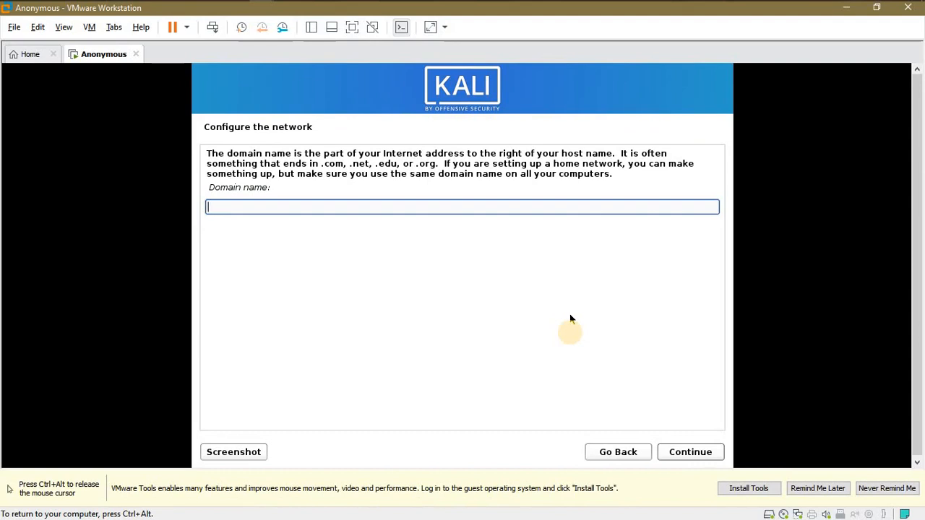
type(".l")
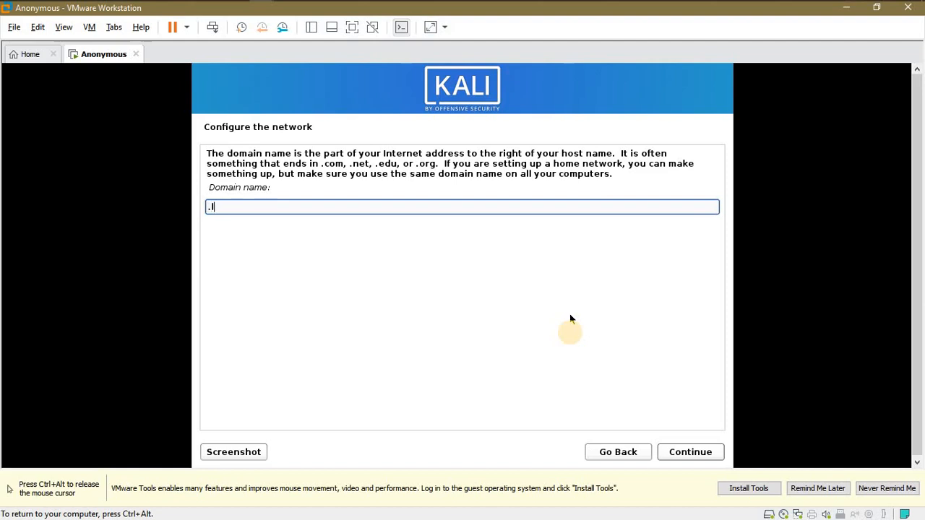
key("BackSpace")
type("kali")
left_click(681, 452)
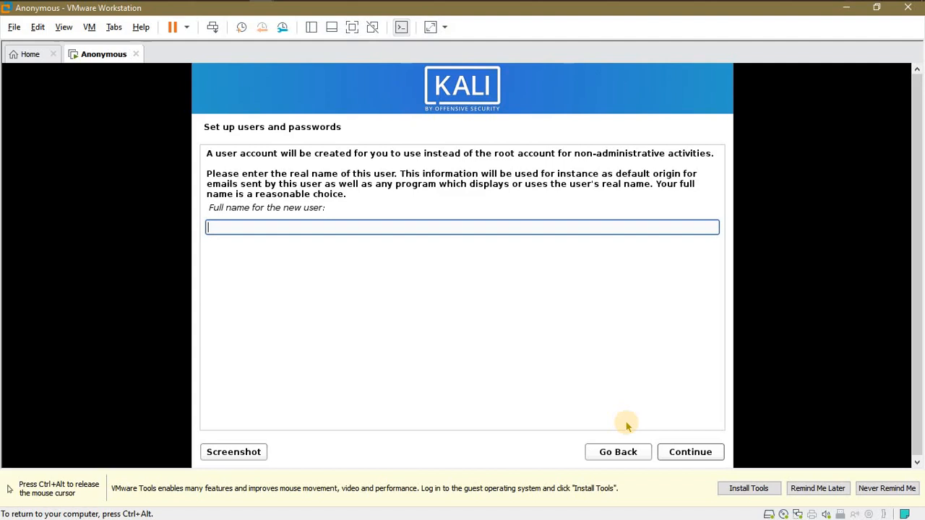
Enter the new user's full name and accept the suggested username.
type("Anonymous")
left_click(681, 454)
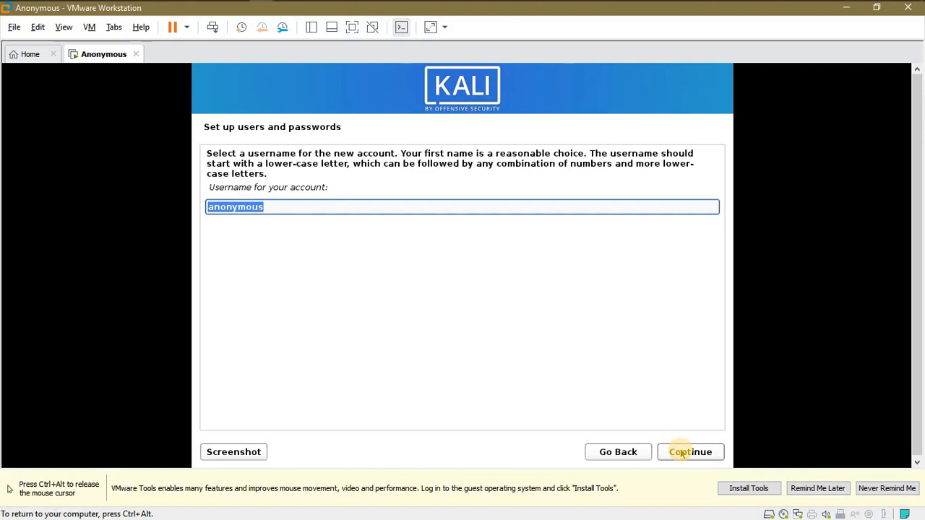
left_click(634, 453)
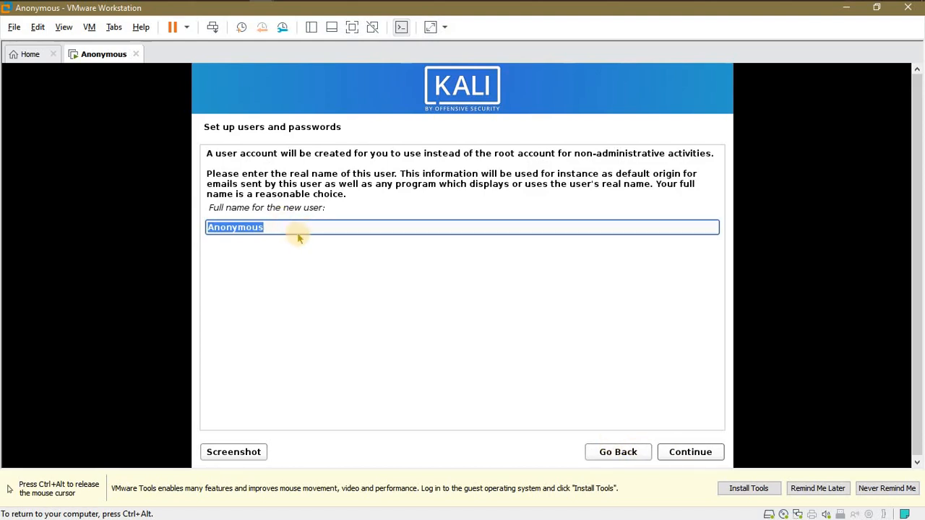
left_click(690, 453)
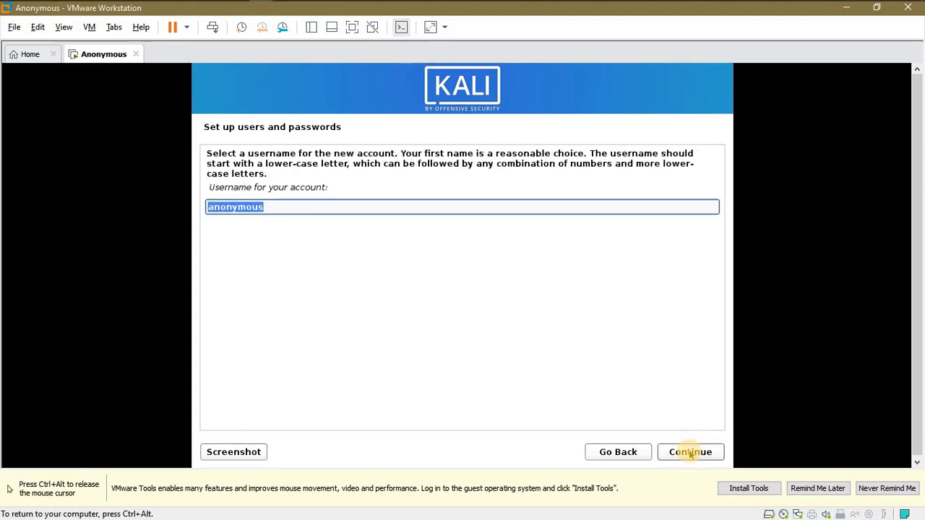
left_click(625, 453)
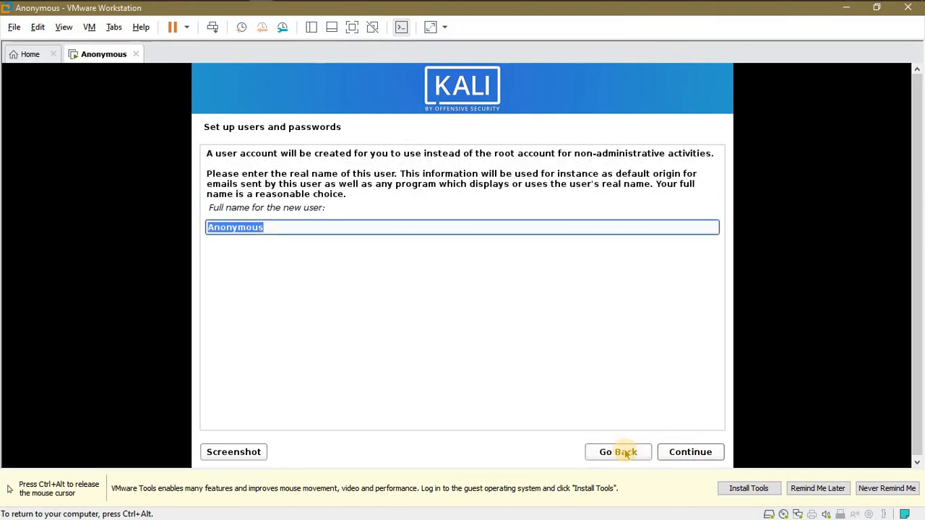
left_click(688, 453)
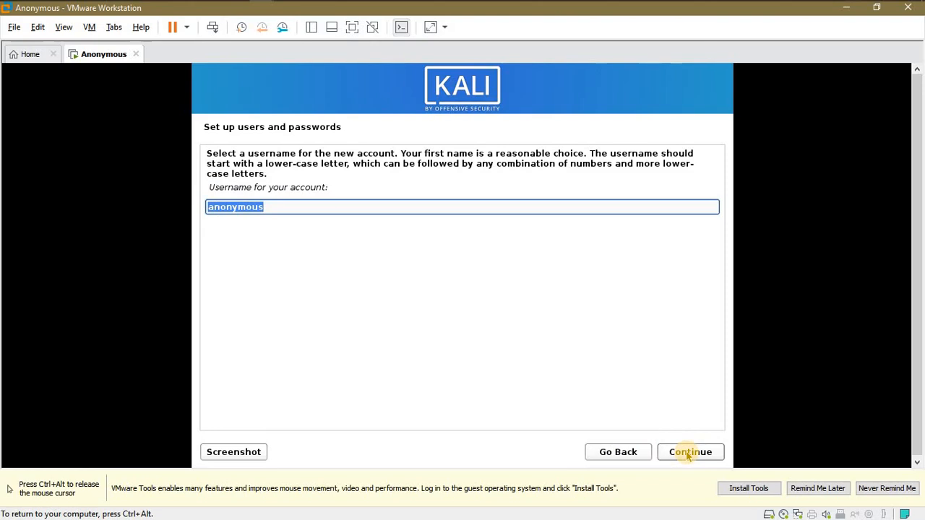
left_click(688, 453)
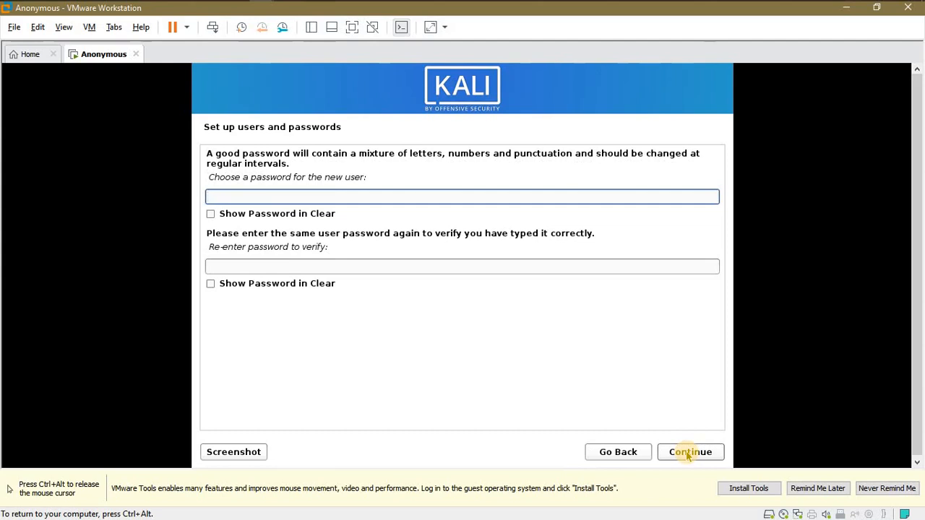
Type the new user's password in both password fields and confirm it.
left_click(603, 453)
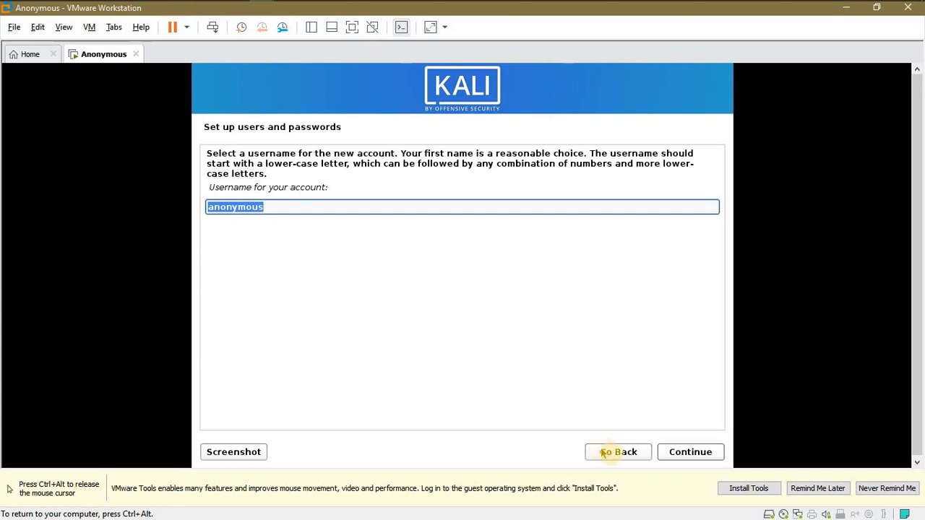
left_click(688, 456)
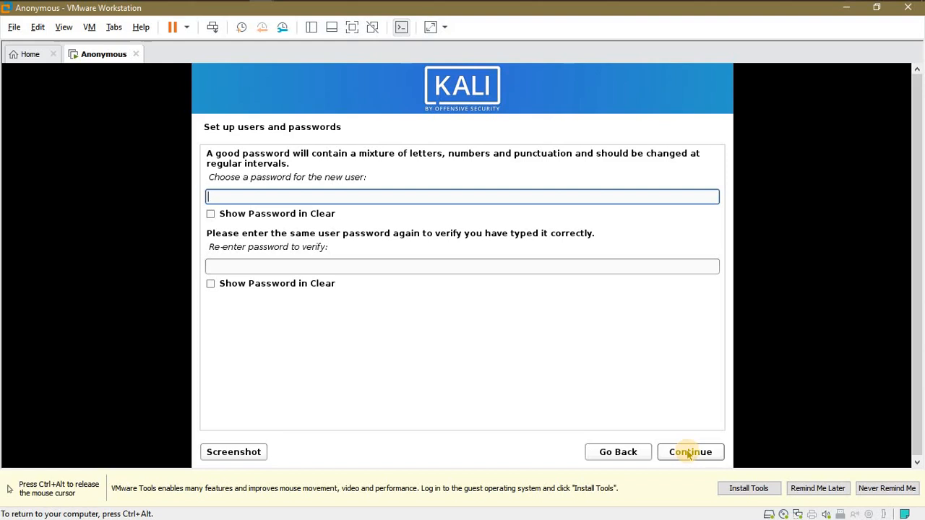
type("kali")
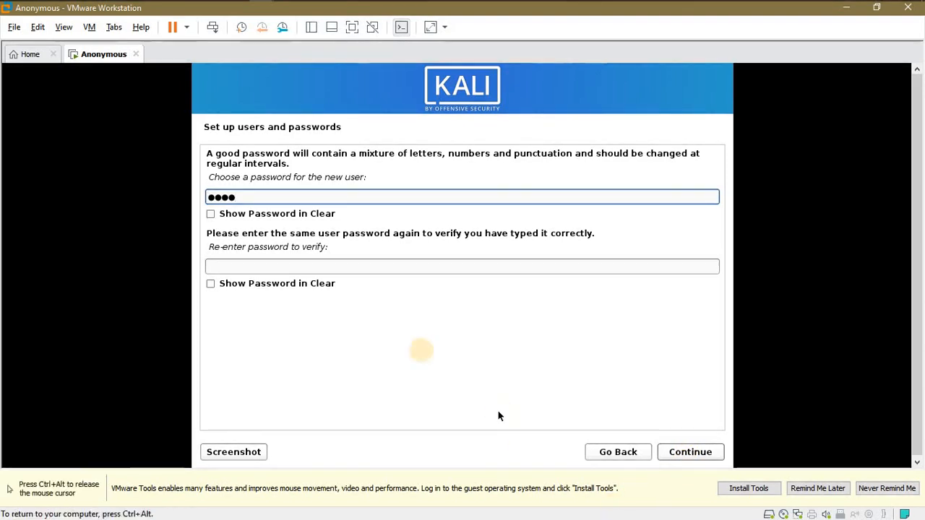
left_click(283, 266)
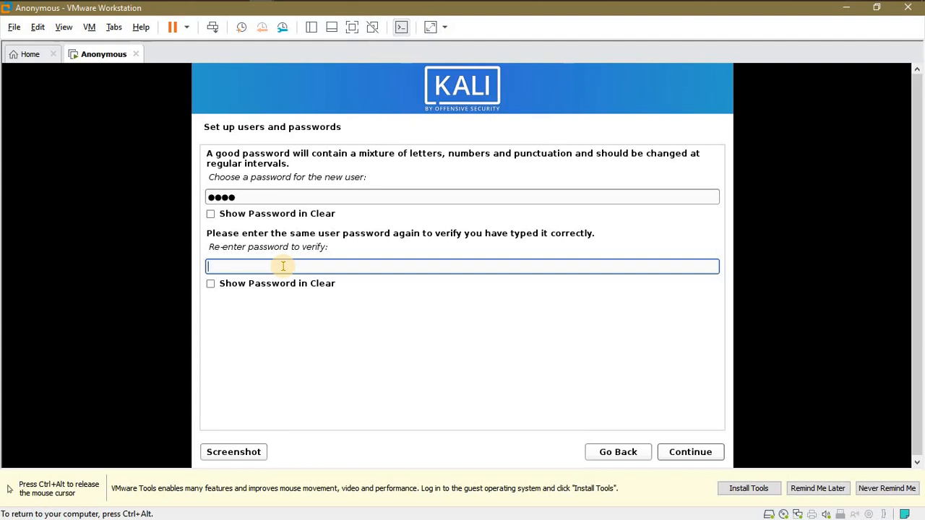
type("kali")
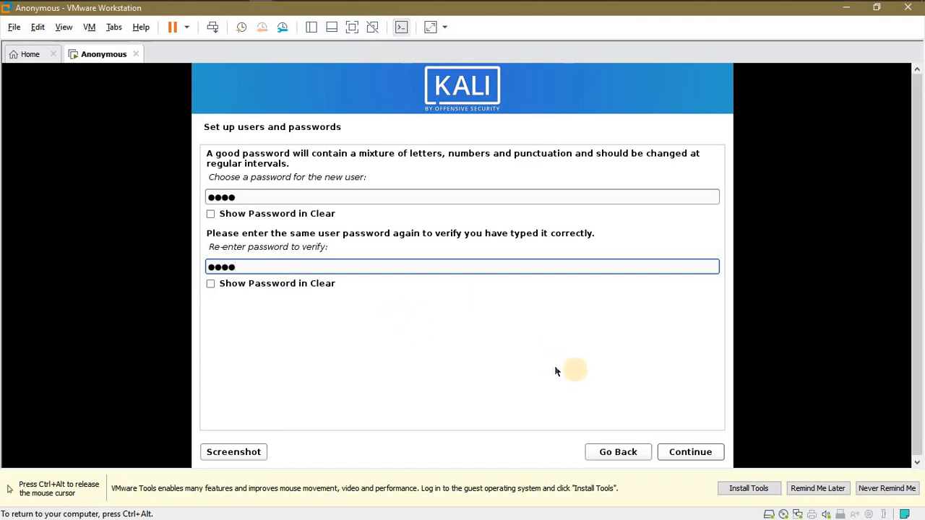
left_click(689, 453)
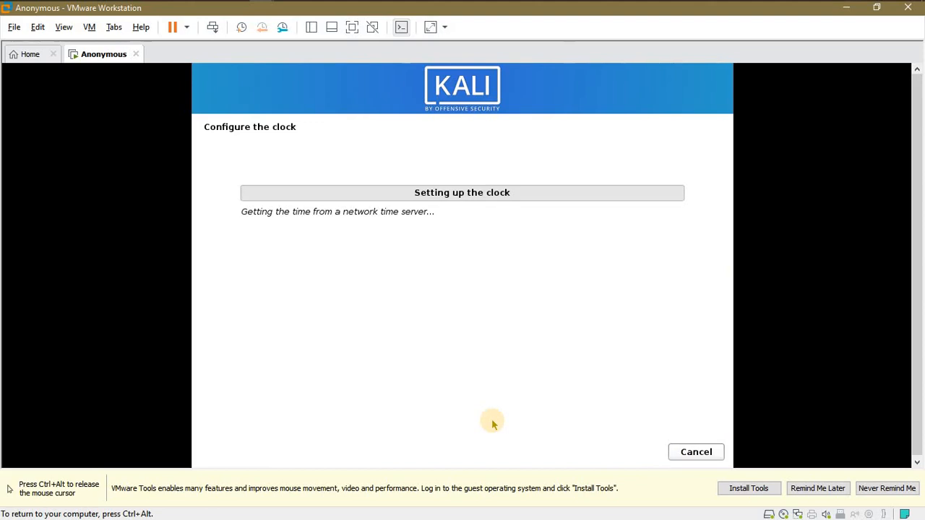
Release the mouse from the VM and choose 'Remind Me Later' on the VMware Tools bar.
key("ctrl+alt")
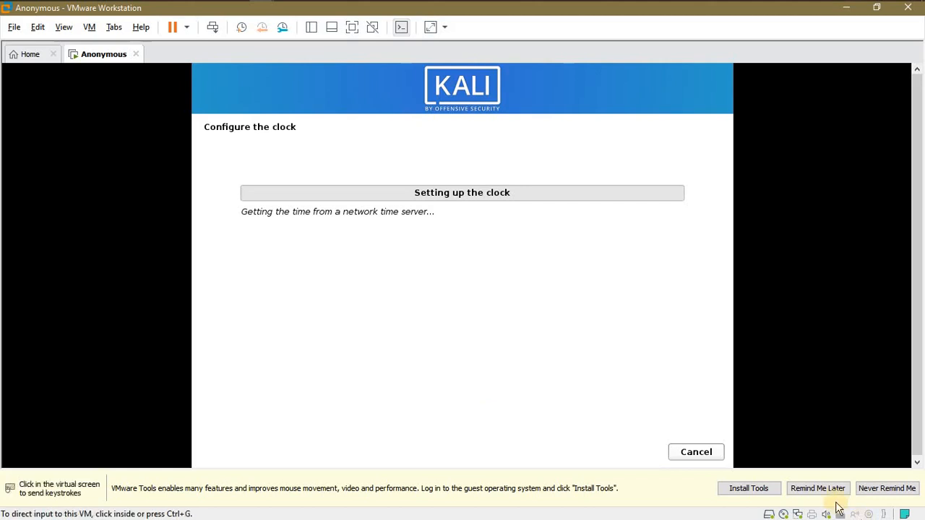
left_click(833, 489)
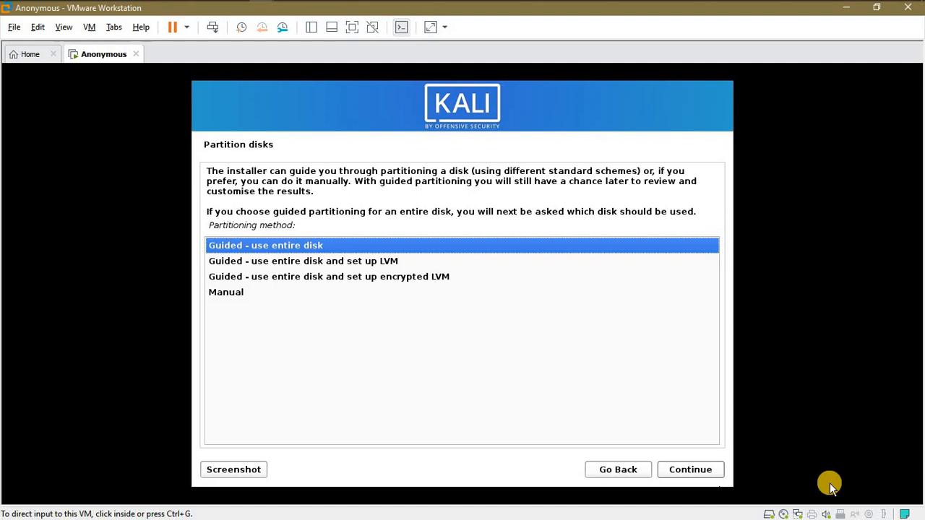
Choose 'Guided - use entire disk' partitioning on the 21.5 GB SCSI3 disk.
left_click(692, 473)
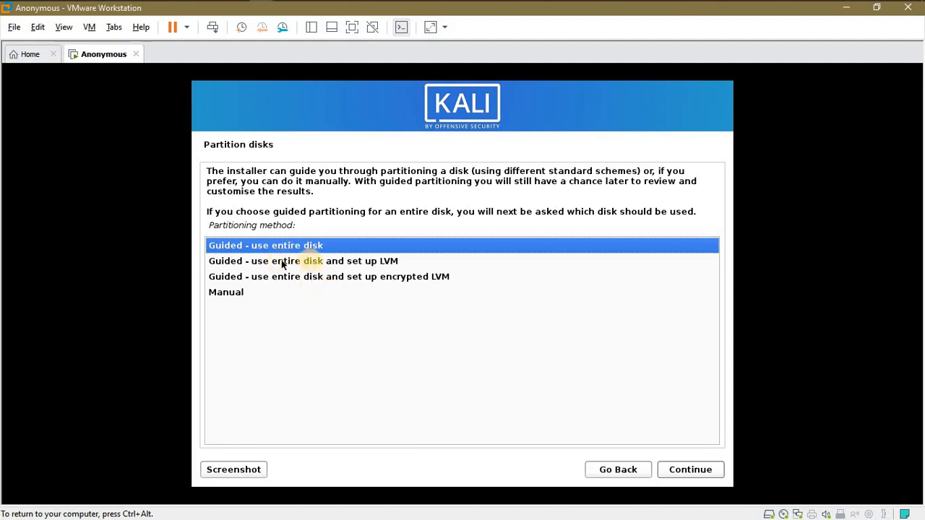
left_click(260, 296)
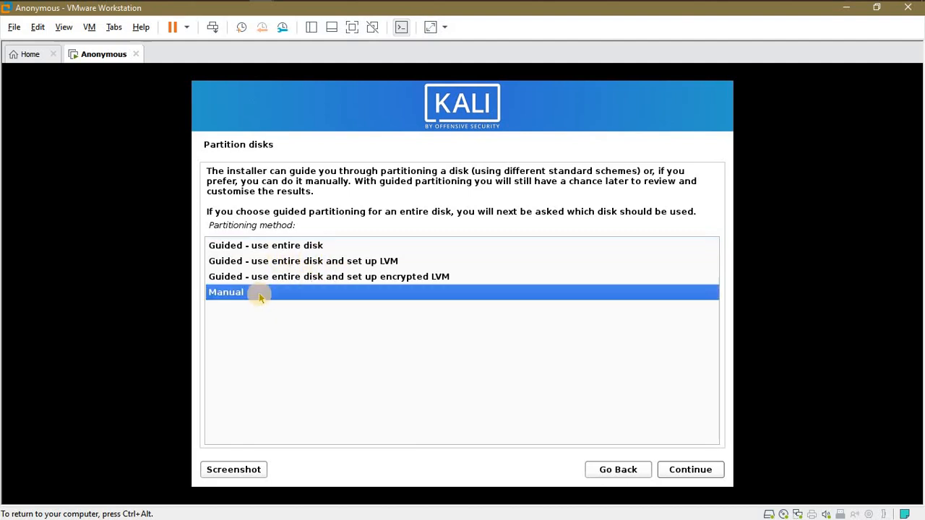
left_click(252, 247)
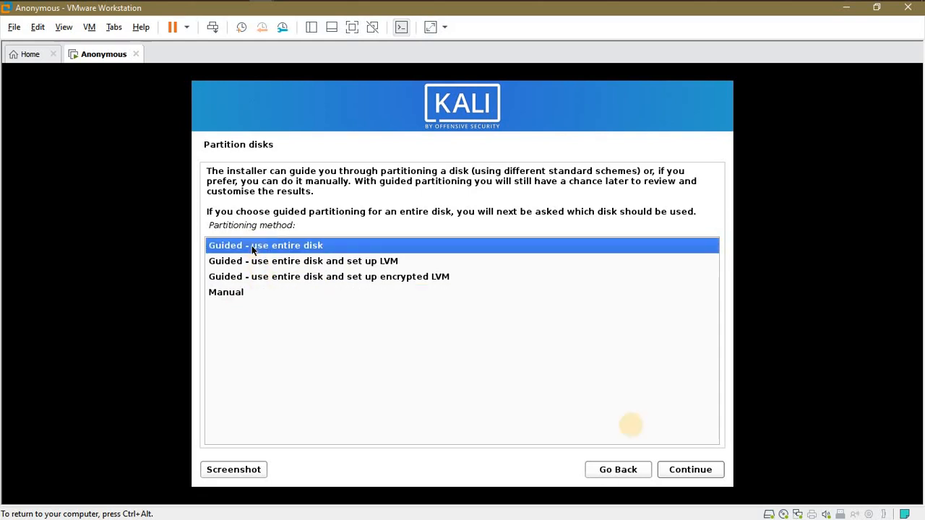
left_click(682, 470)
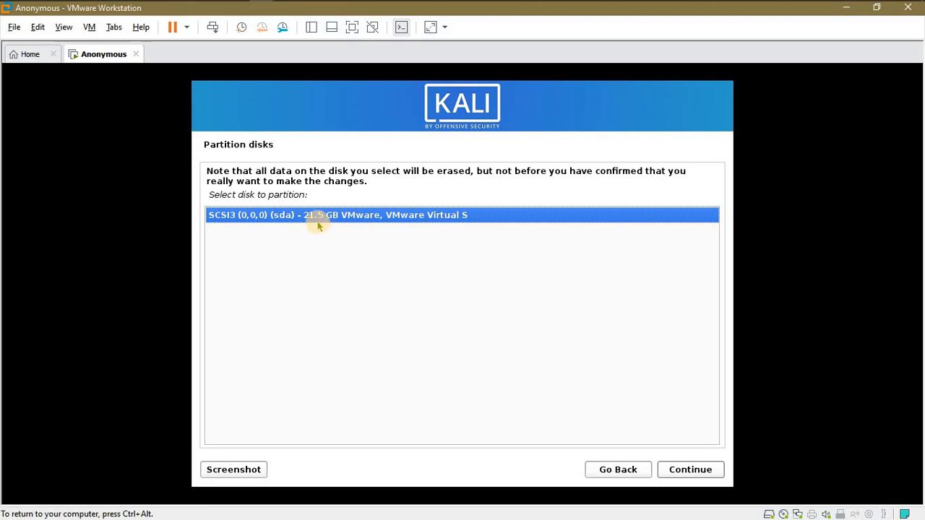
left_click(687, 471)
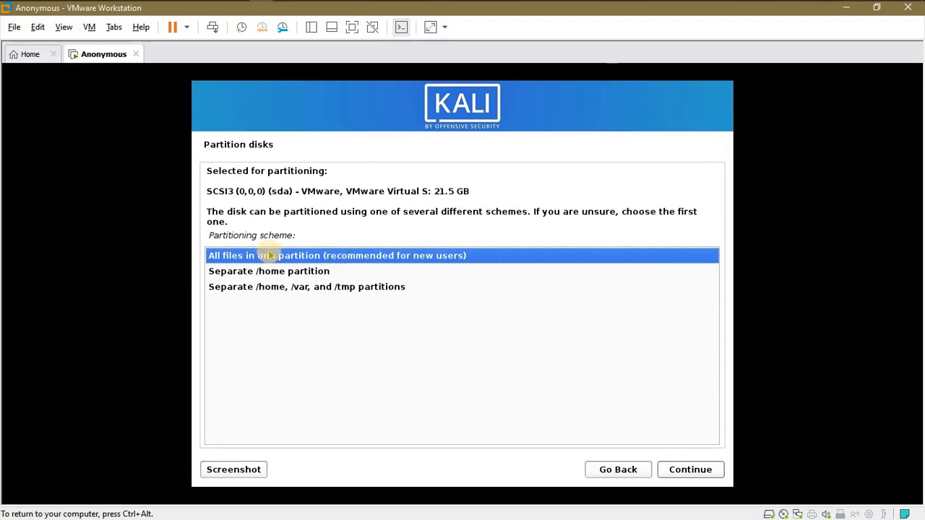
Put all files in one partition, finish partitioning and confirm writing changes to disk.
left_click(674, 470)
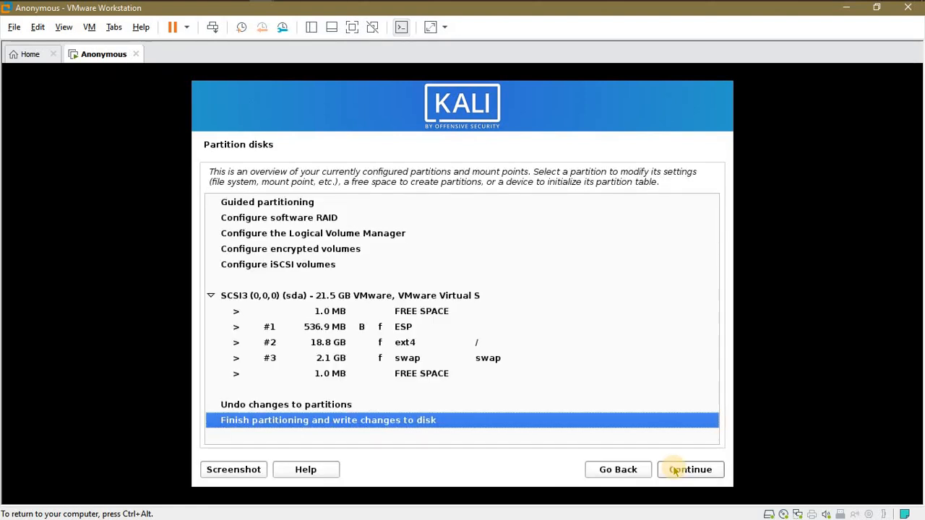
left_click(674, 470)
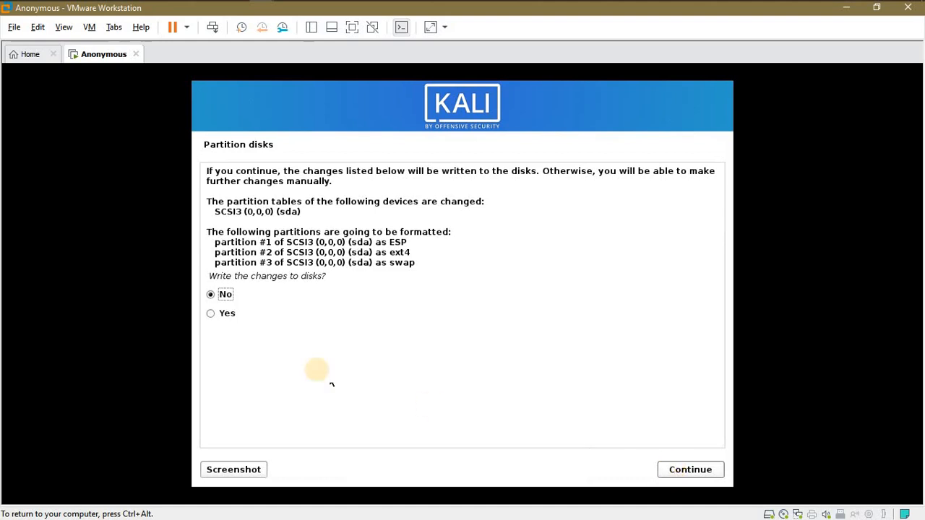
left_click(214, 317)
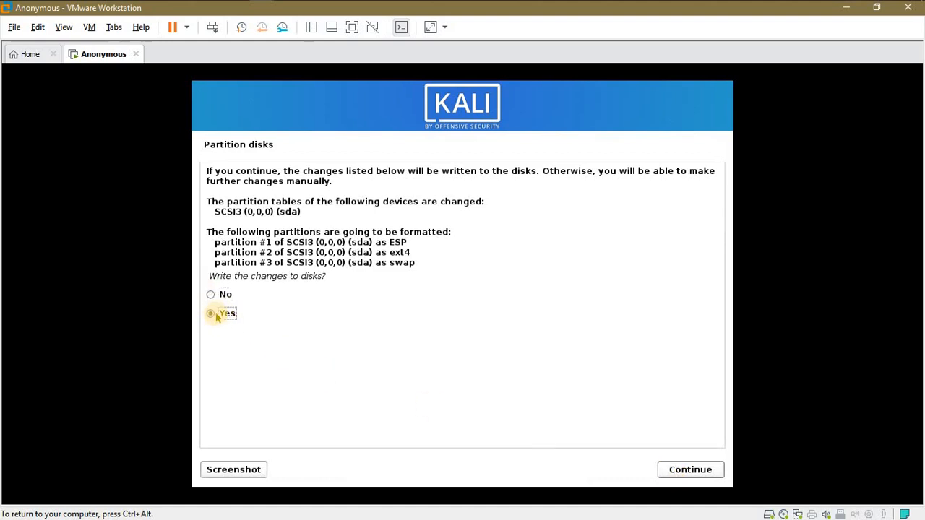
left_click(679, 470)
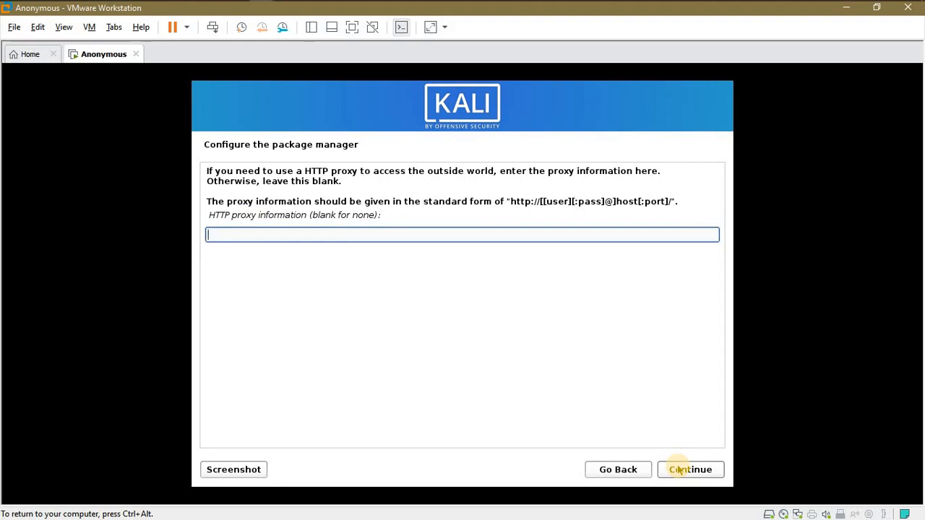
Re-enter the mirror manually as http.kali.org with /kali and a blank proxy, hitting the mirror error again.
left_click(679, 470)
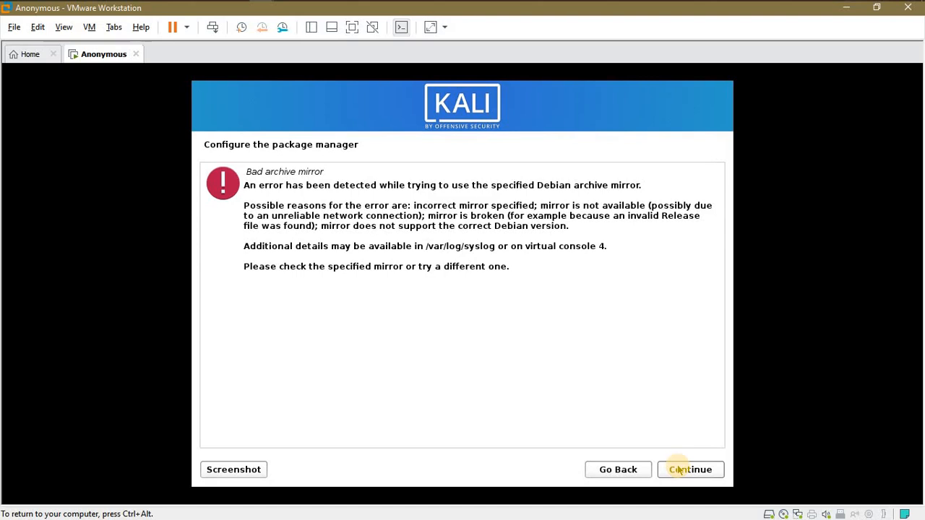
left_click(679, 470)
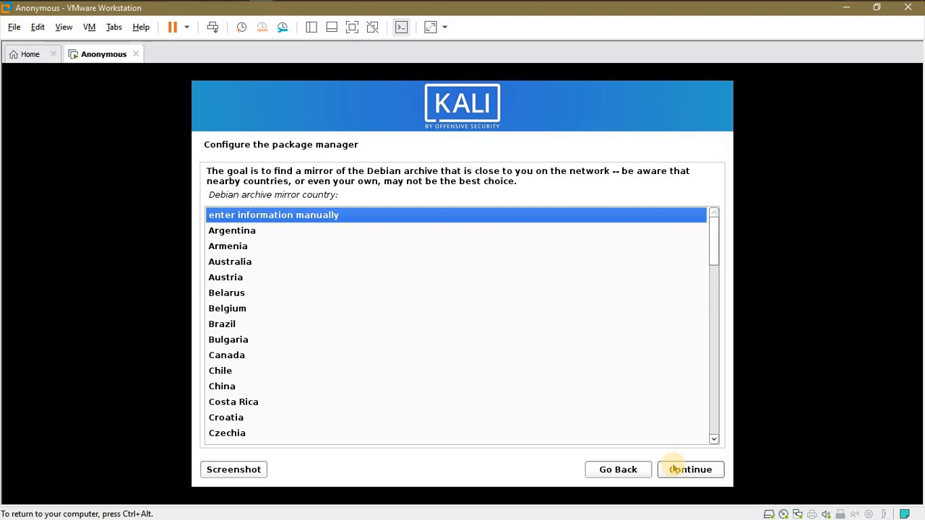
left_click(674, 470)
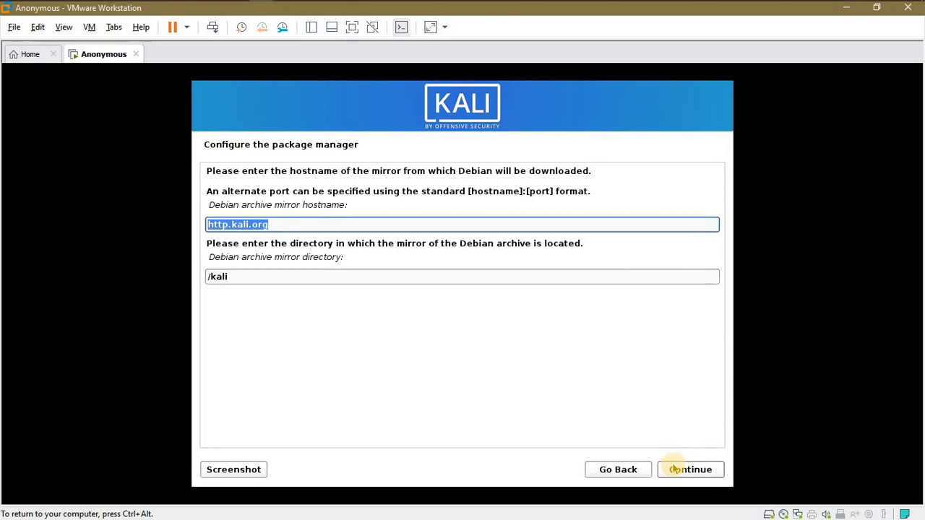
left_click(674, 469)
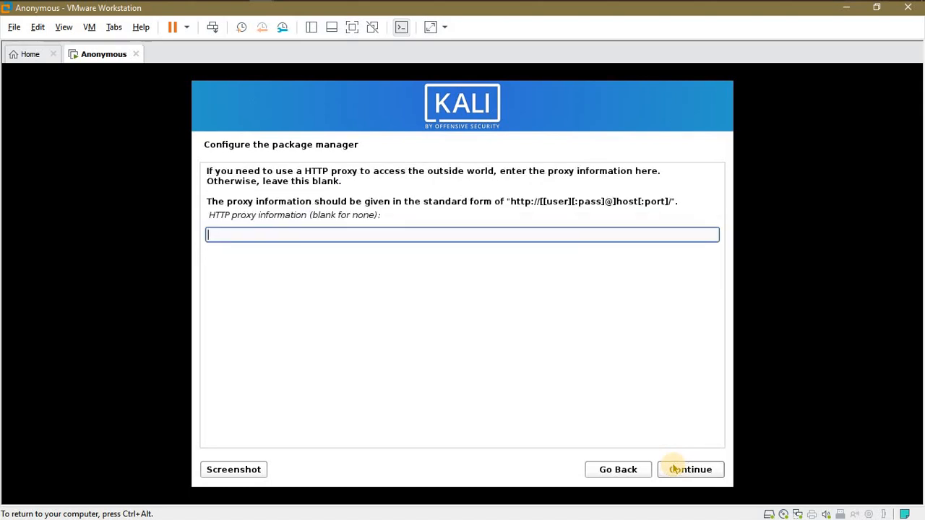
left_click(674, 470)
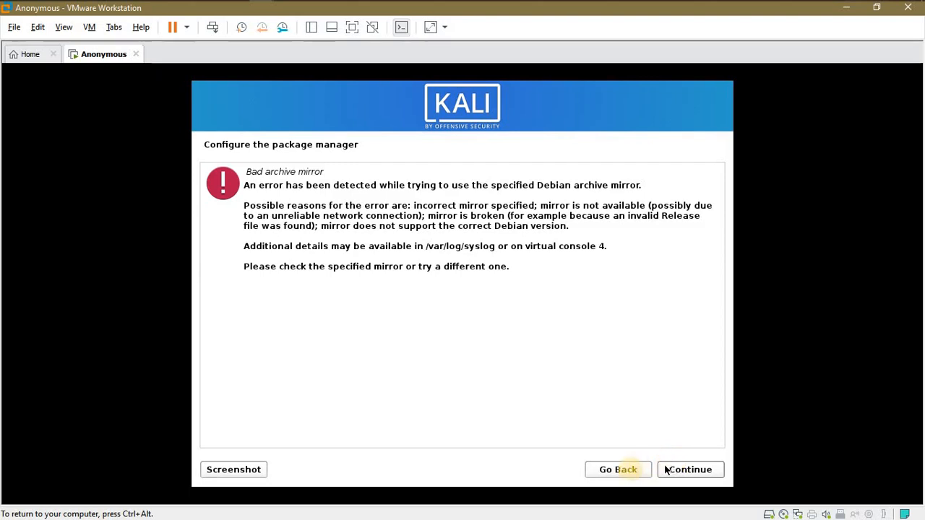
Back out of the mirror error and answer Yes to continue without a network mirror.
left_click(628, 471)
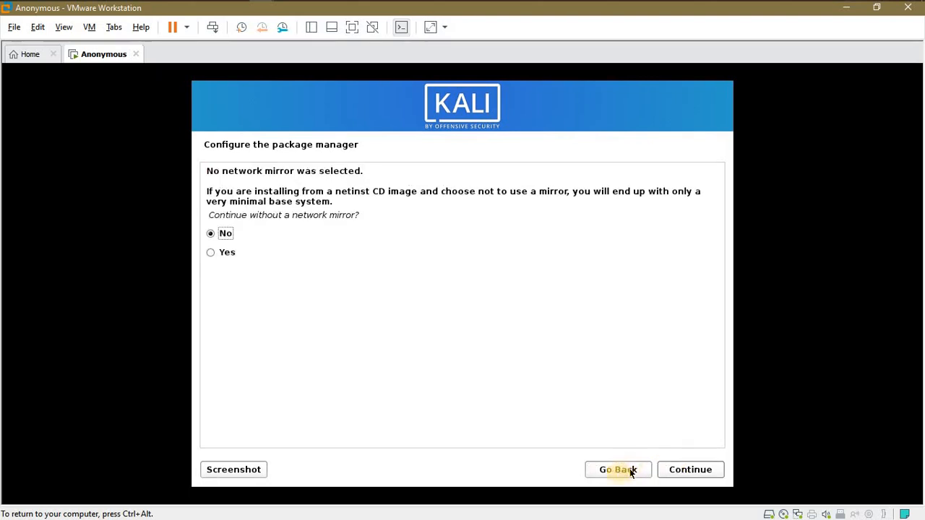
left_click(192, 434)
left_click(214, 253)
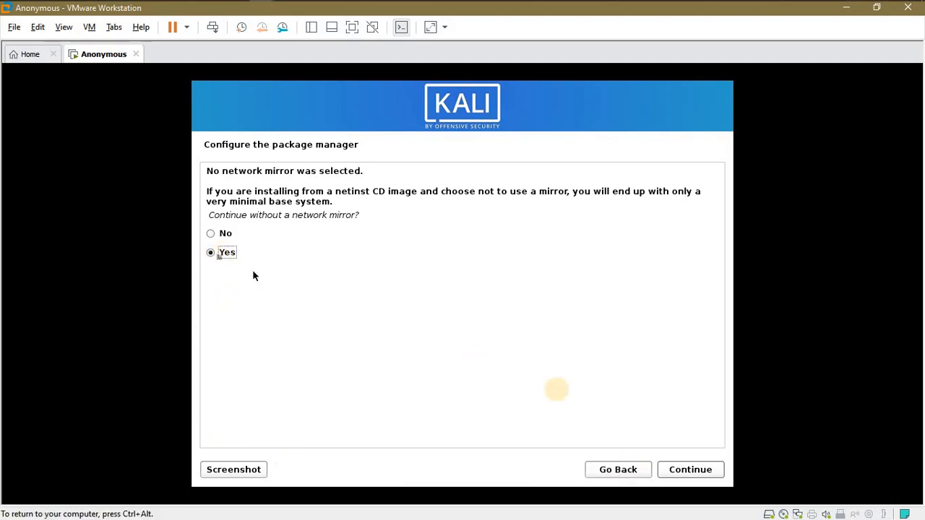
left_click(681, 469)
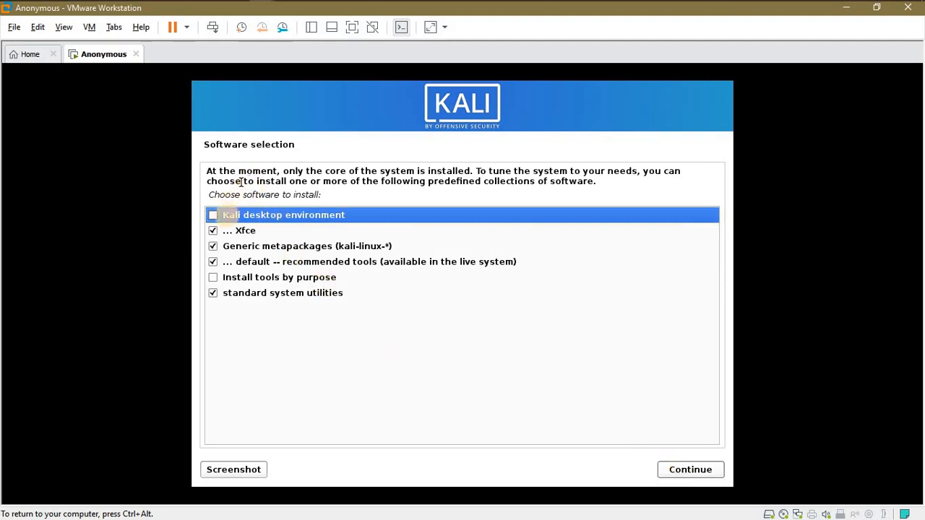
Select the Kali desktop environment and Install tools by purpose collections and start installing them.
left_click(214, 216)
left_click(214, 278)
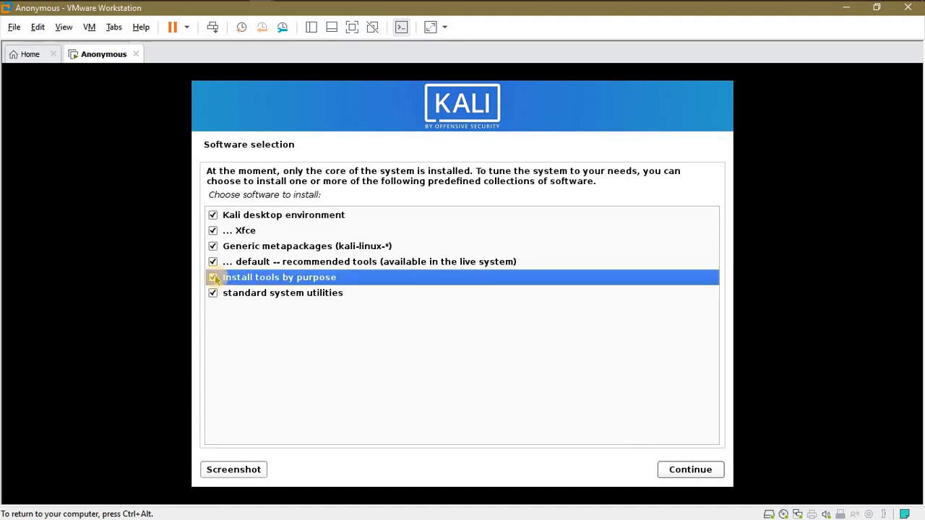
left_click(701, 471)
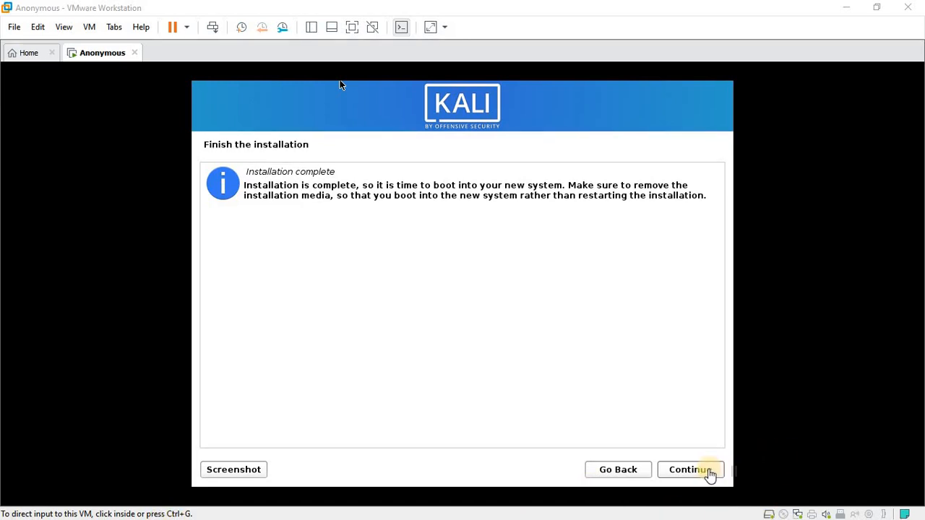
Confirm Finish the installation so the VM reboots into the Kali login screen.
left_click(709, 472)
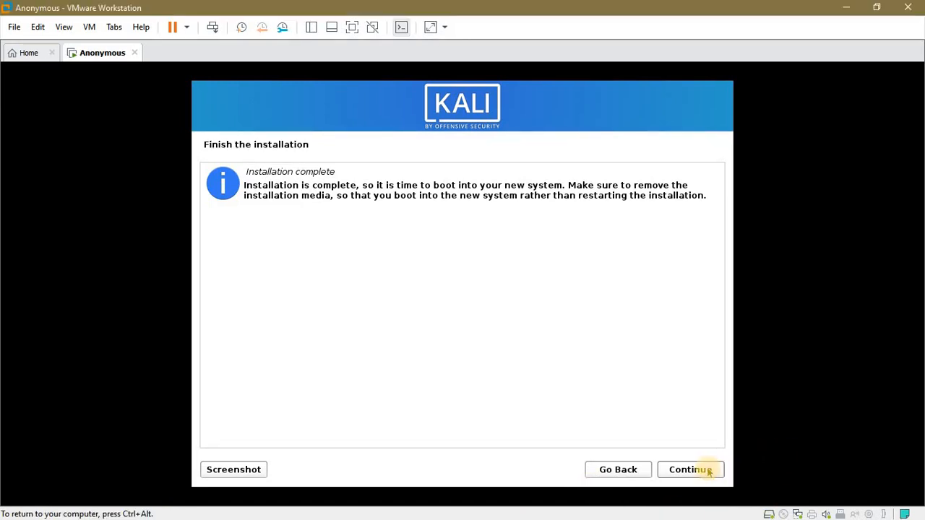
left_click(695, 471)
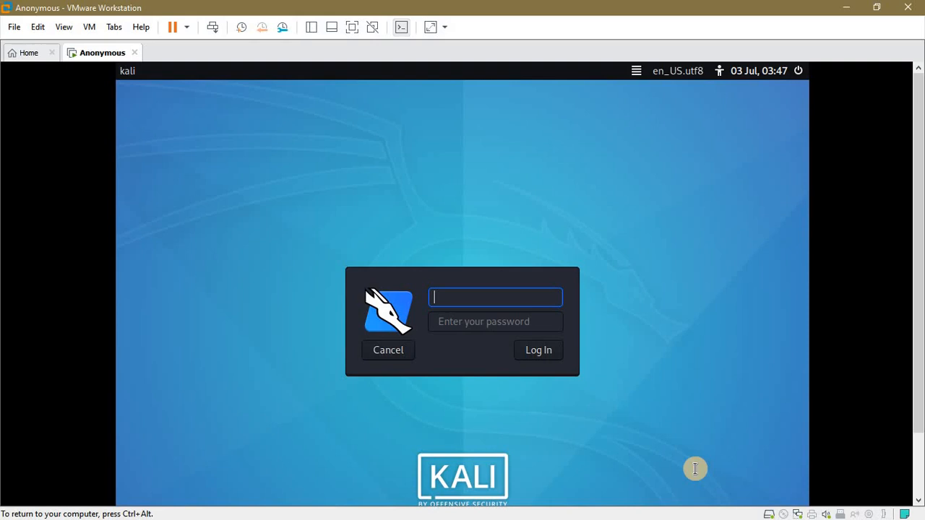
Log in with the account's username and password, then open the Kali applications menu.
type("anonymous")
left_click(446, 325)
type("••••")
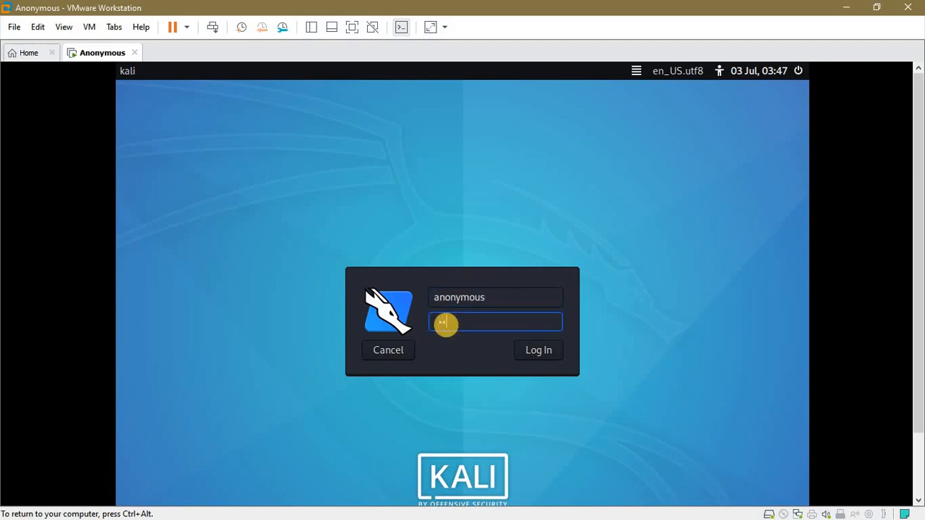
left_click(535, 355)
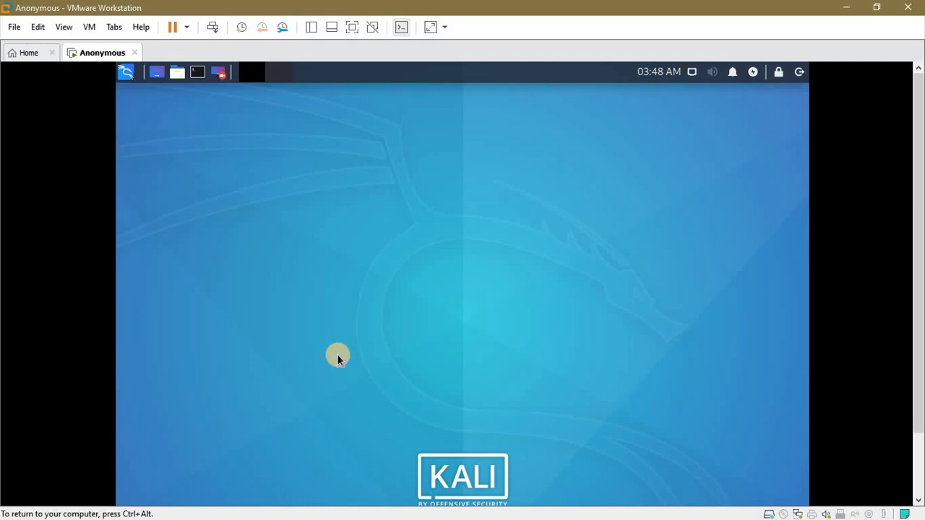
left_click(132, 76)
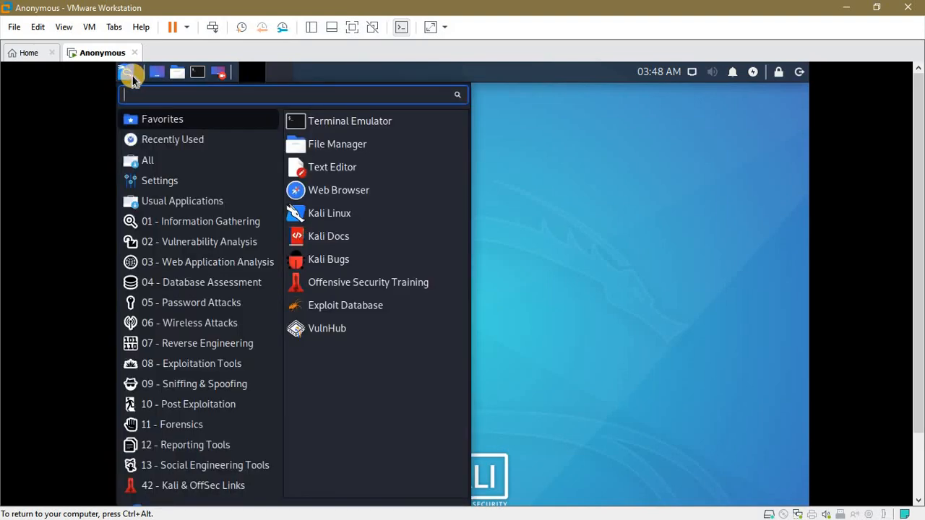